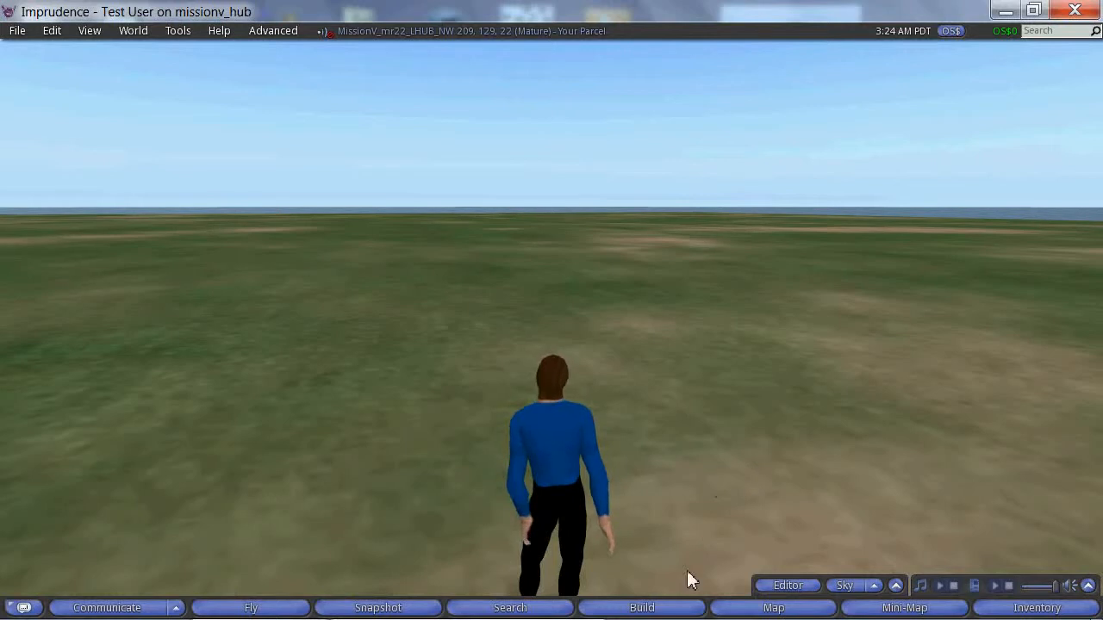
# Step: Create a box on the ground to the avatar's right and enlarge it into a house body centred at about X 208.95, Y 131.96, Z 22.81
pyautogui.click(651, 608)
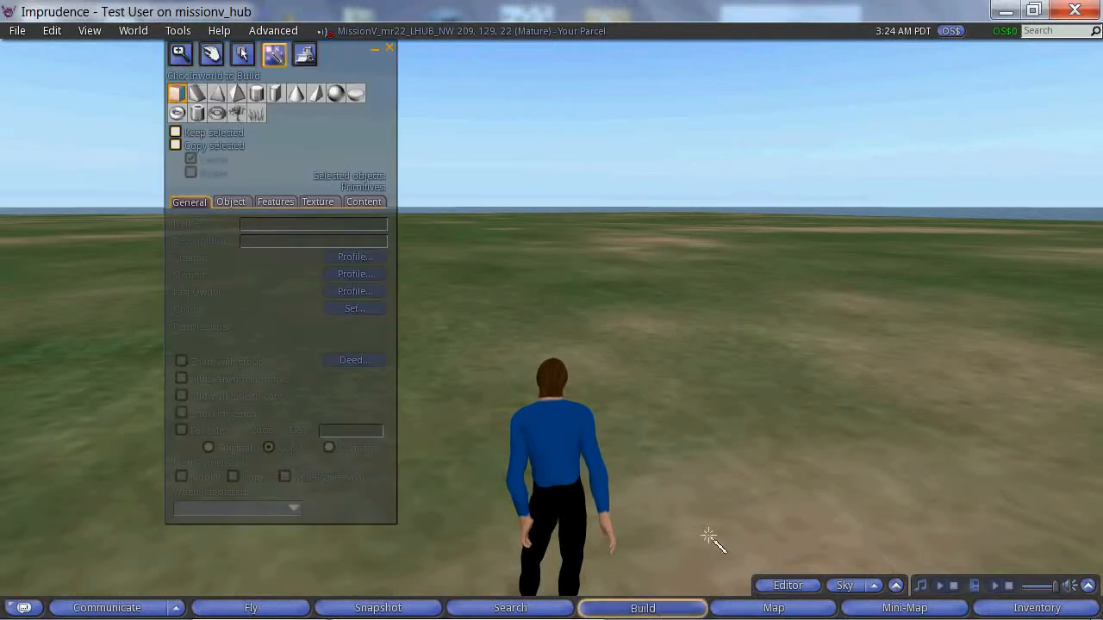
pyautogui.click(731, 506)
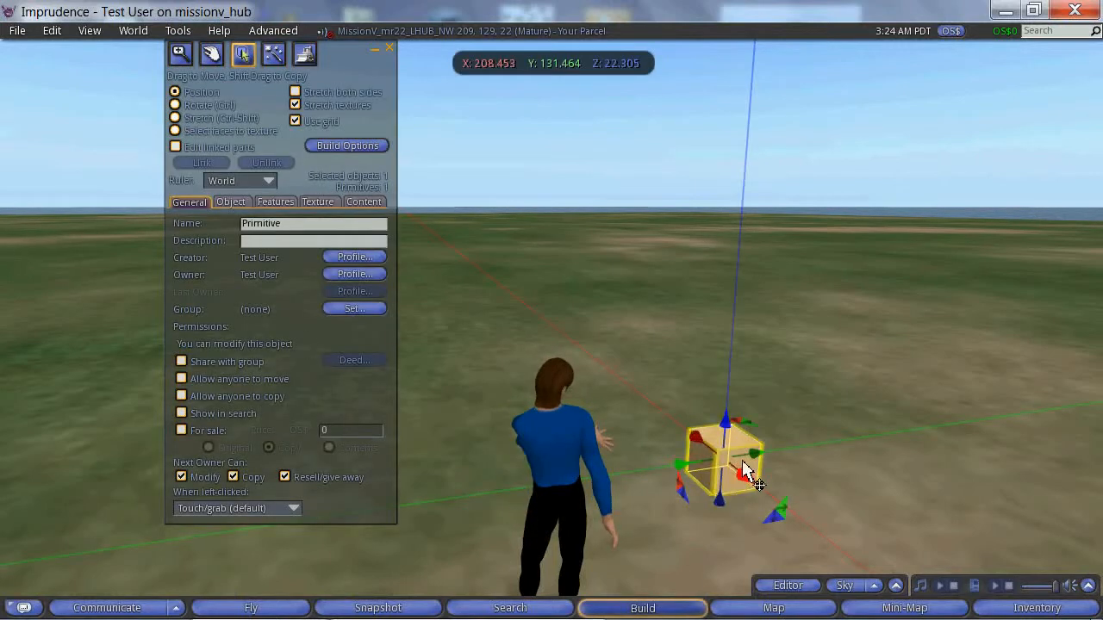
pyautogui.keyDown('ctrl'); pyautogui.keyDown('shift'); pyautogui.moveTo(770, 454); pyautogui.dragTo(854, 360); pyautogui.keyUp('shift'); pyautogui.keyUp('ctrl')
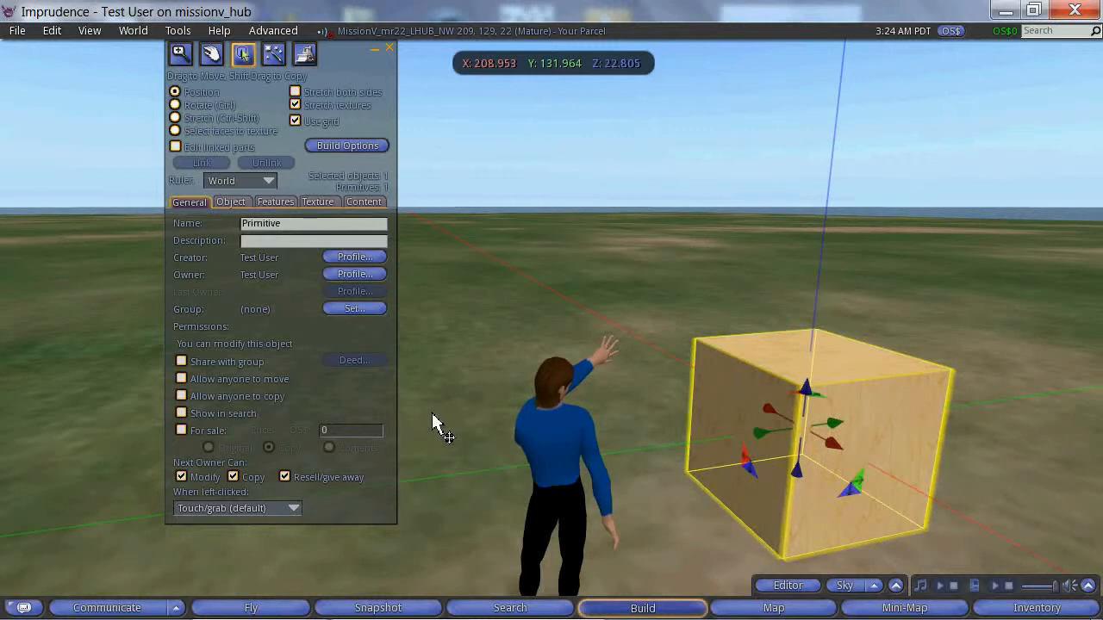
# Step: Create a pyramid on the ground beside the avatar and enlarge it until it is wider than the large box
pyautogui.click(273, 55)
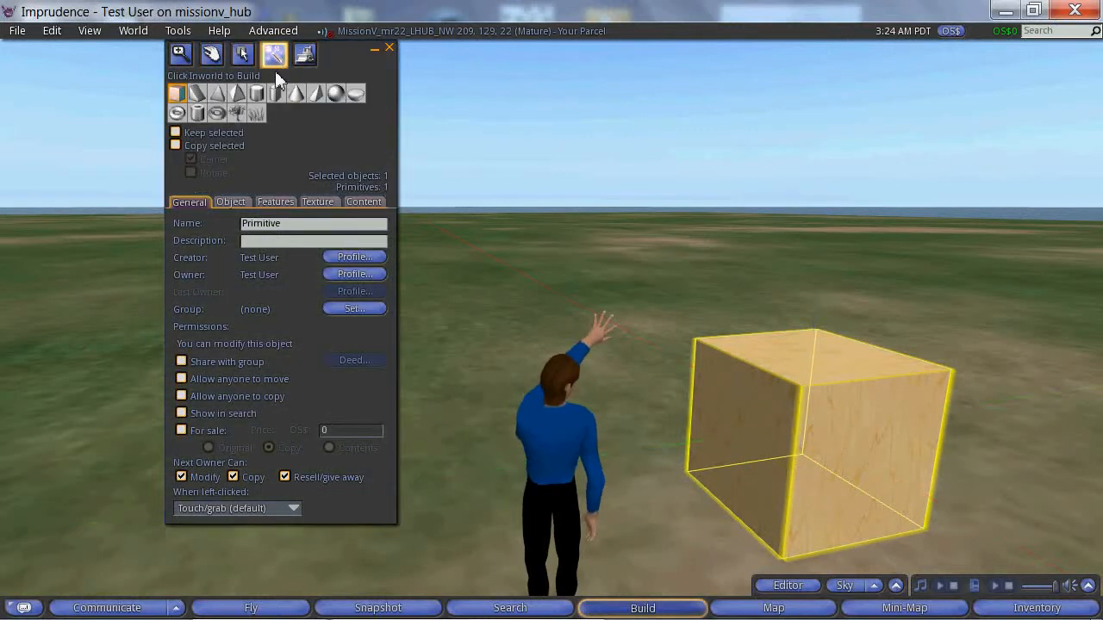
pyautogui.click(219, 96)
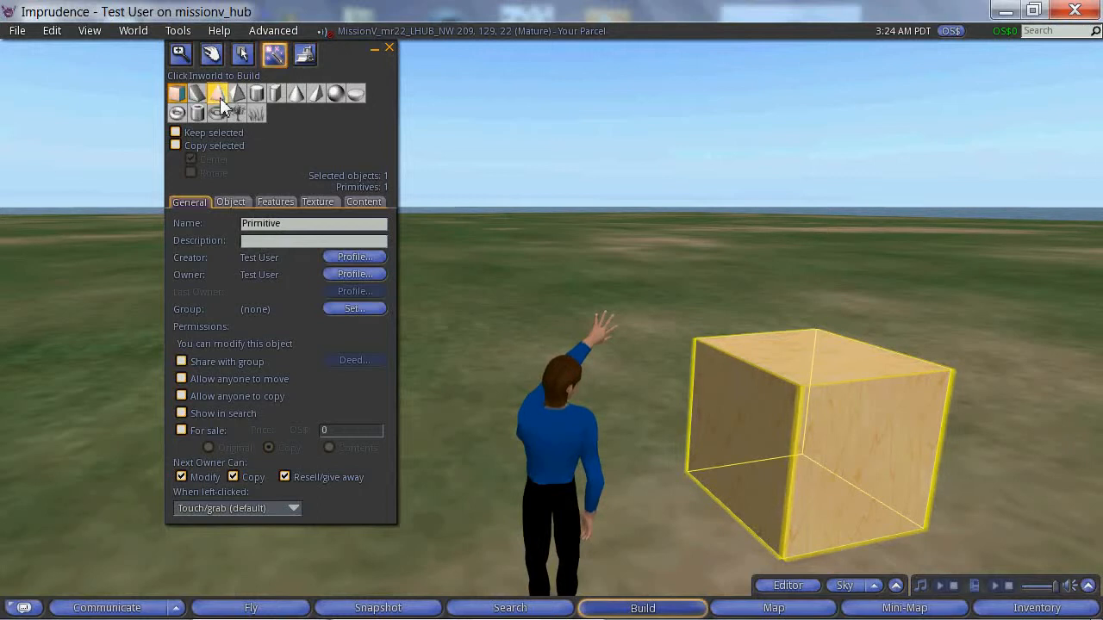
pyautogui.click(485, 426)
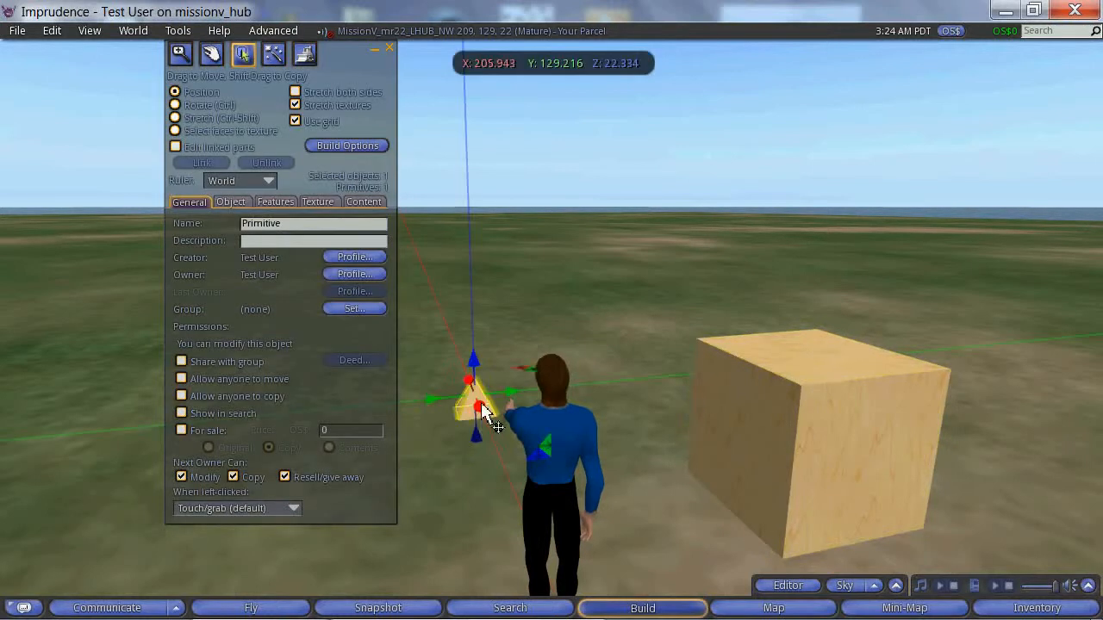
pyautogui.moveTo(498, 388); pyautogui.dragTo(623, 288)
# Step: Raise the pyramid and move it onto the large box as a roof, at about X 208.75, Y 132.10, Z 24.32
pyautogui.moveTo(543, 316); pyautogui.dragTo(556, 202)
pyautogui.moveTo(560, 285); pyautogui.dragTo(686, 279)
pyautogui.moveTo(587, 277)
pyautogui.mouseDown()
pyautogui.moveTo(636, 265)
pyautogui.moveTo(628, 284)
pyautogui.mouseUp()
pyautogui.click(623, 290)
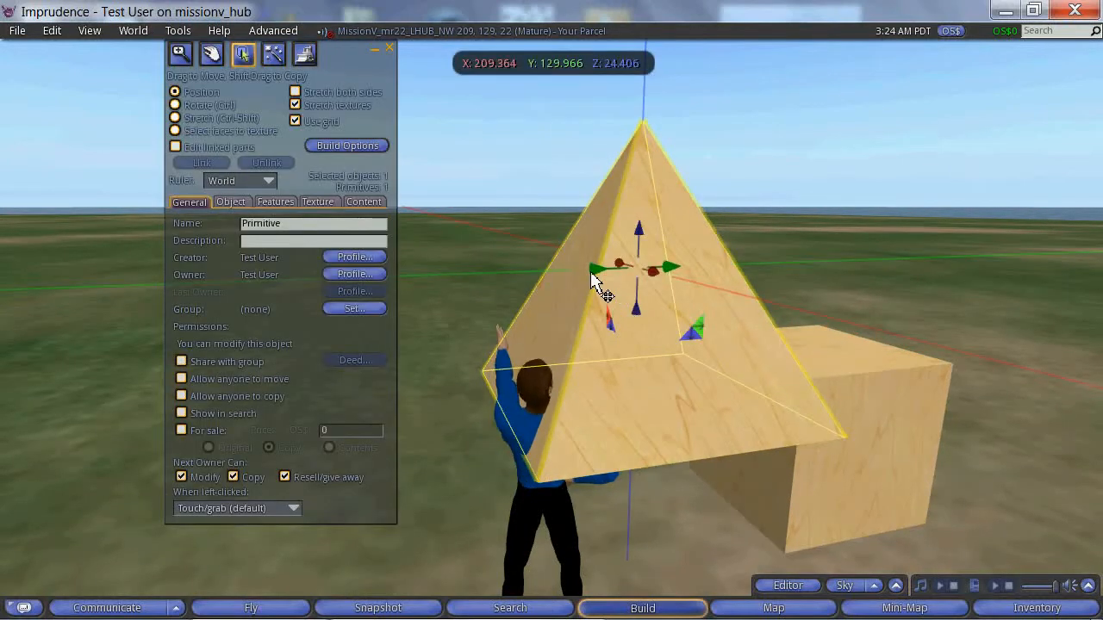
pyautogui.moveTo(595, 274); pyautogui.dragTo(856, 276)
pyautogui.moveTo(814, 208); pyautogui.dragTo(800, 280)
pyautogui.press('Escape')
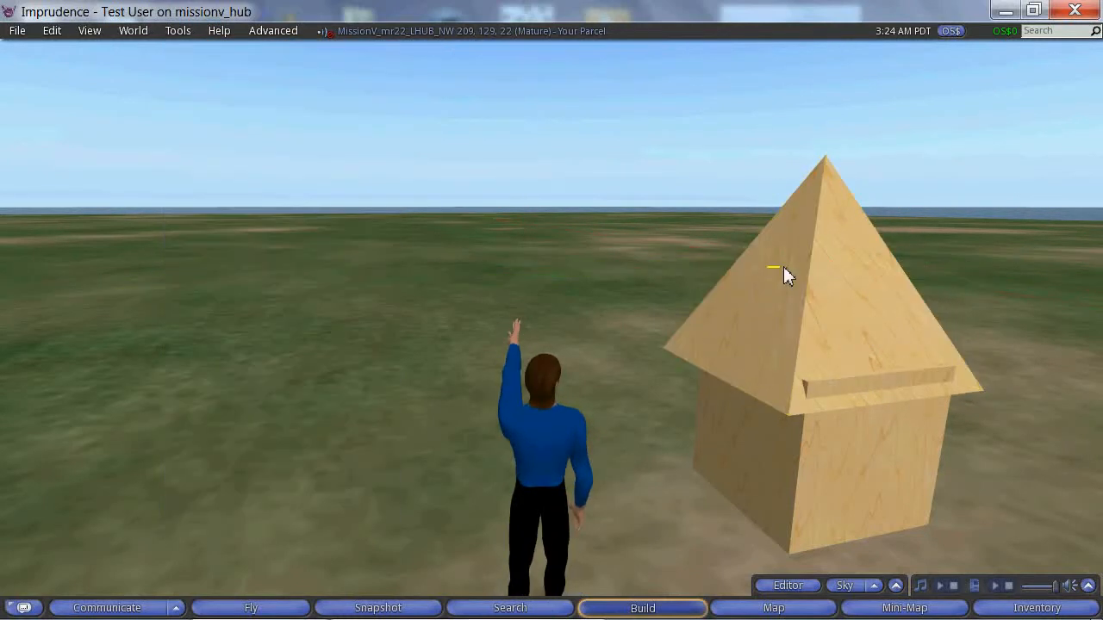
pyautogui.hotkey('ctrl', '3')
pyautogui.click(779, 285)
pyautogui.moveTo(773, 274); pyautogui.dragTo(821, 262)
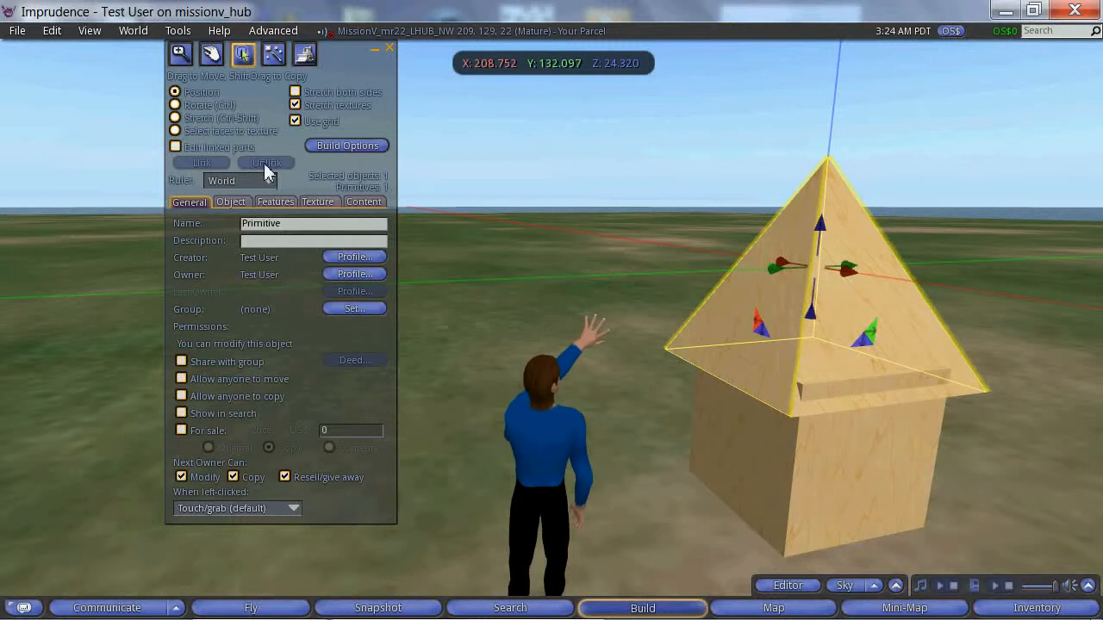
# Step: Create a second small box on the ground beside the avatar and reshape it into a narrow, upright block
pyautogui.click(273, 55)
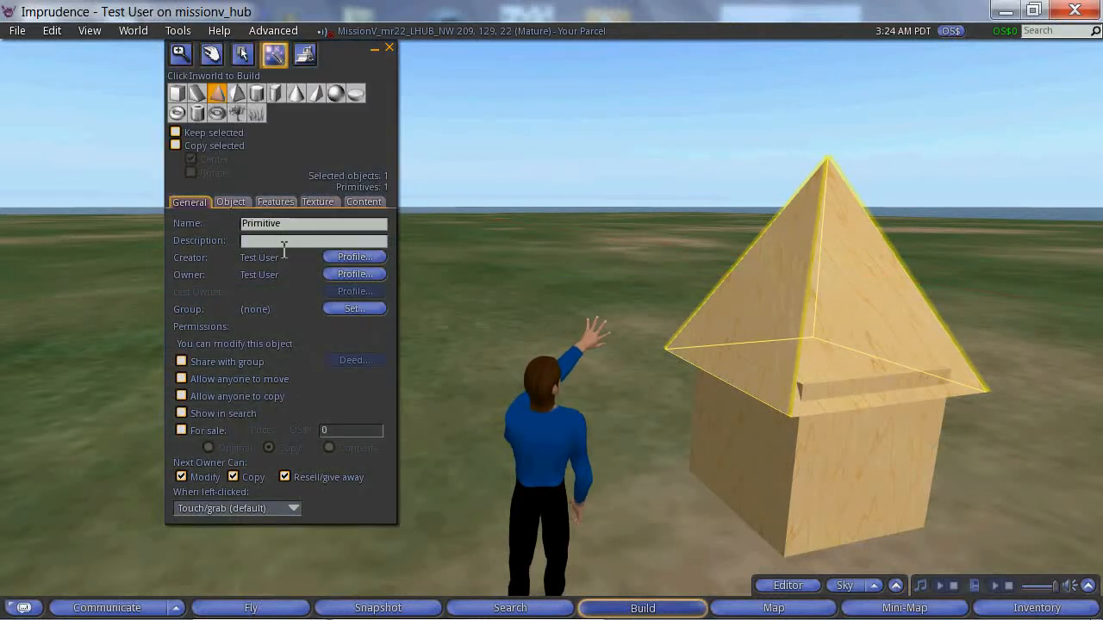
pyautogui.click(178, 94)
pyautogui.click(466, 438)
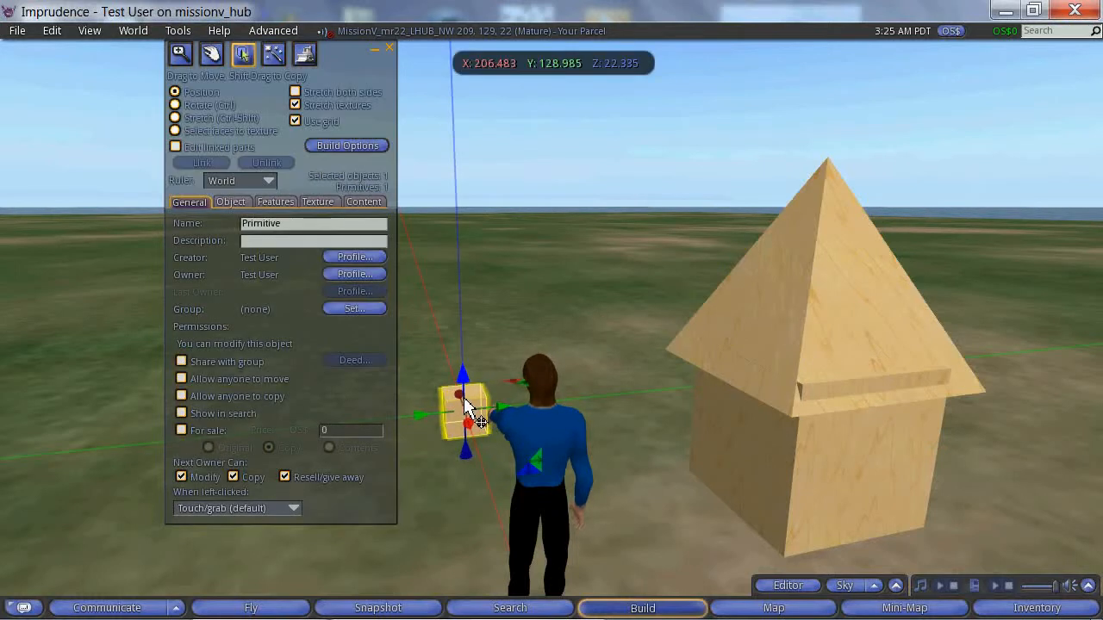
pyautogui.moveTo(464, 395)
pyautogui.keyDown('ctrl'); pyautogui.keyDown('shift'); pyautogui.mouseDown()
pyautogui.moveTo(460, 370)
pyautogui.moveTo(448, 403)
pyautogui.moveTo(461, 403)
pyautogui.mouseUp(); pyautogui.keyUp('shift'); pyautogui.keyUp('ctrl')
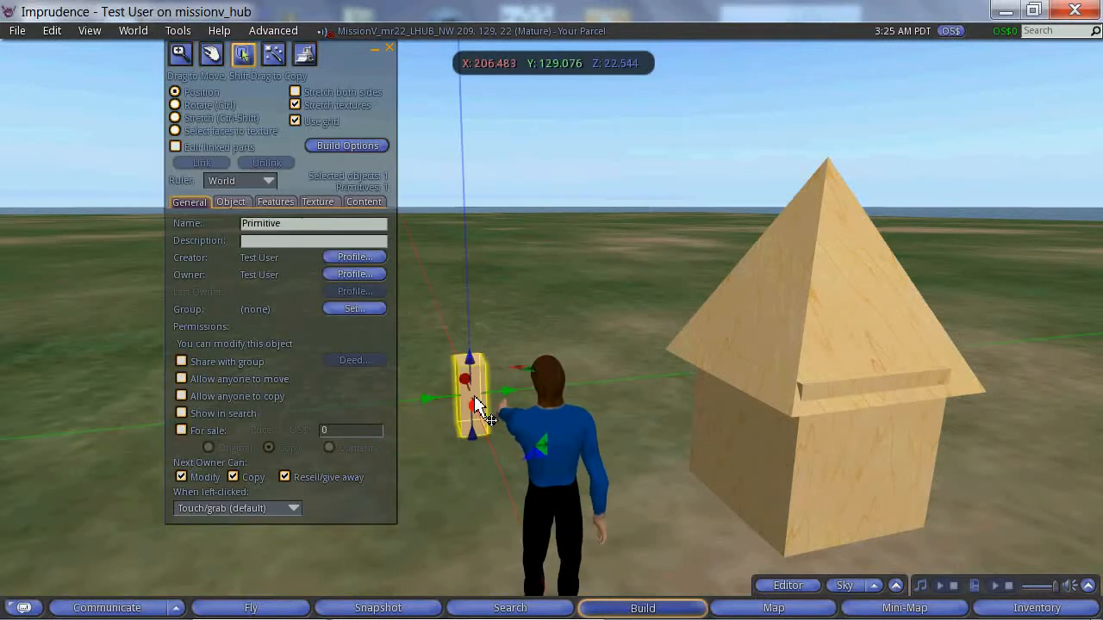
# Step: Move the narrow block onto the side of the roof as a chimney, at about X 208.79, Y 131.26, Z 23.99
pyautogui.moveTo(472, 362); pyautogui.dragTo(473, 258)
pyautogui.moveTo(502, 315); pyautogui.dragTo(778, 366)
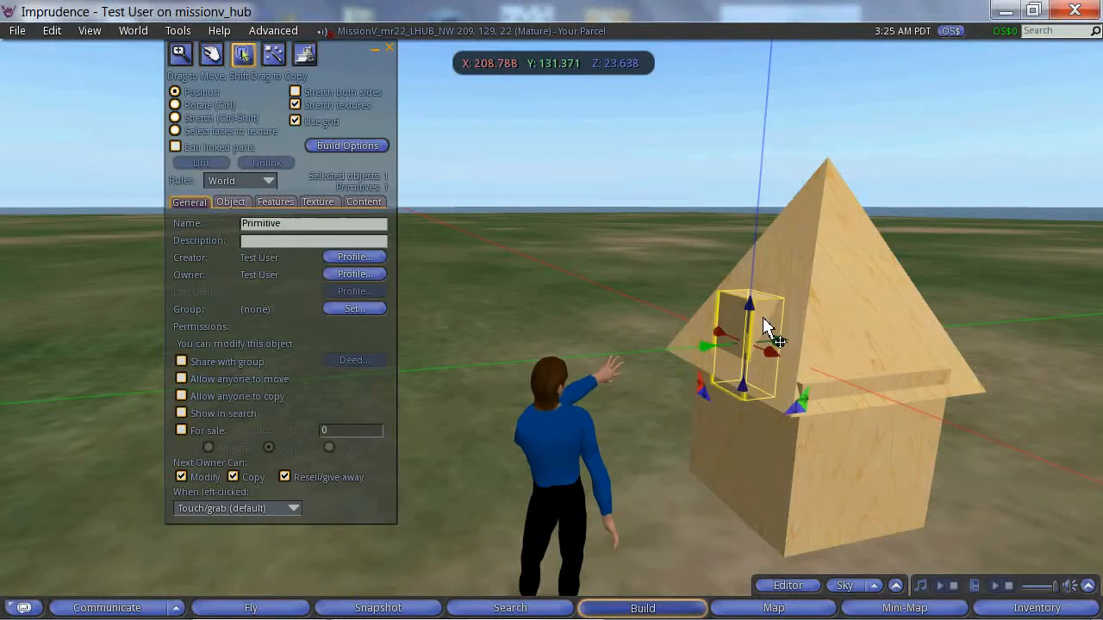
pyautogui.moveTo(750, 315); pyautogui.dragTo(709, 293)
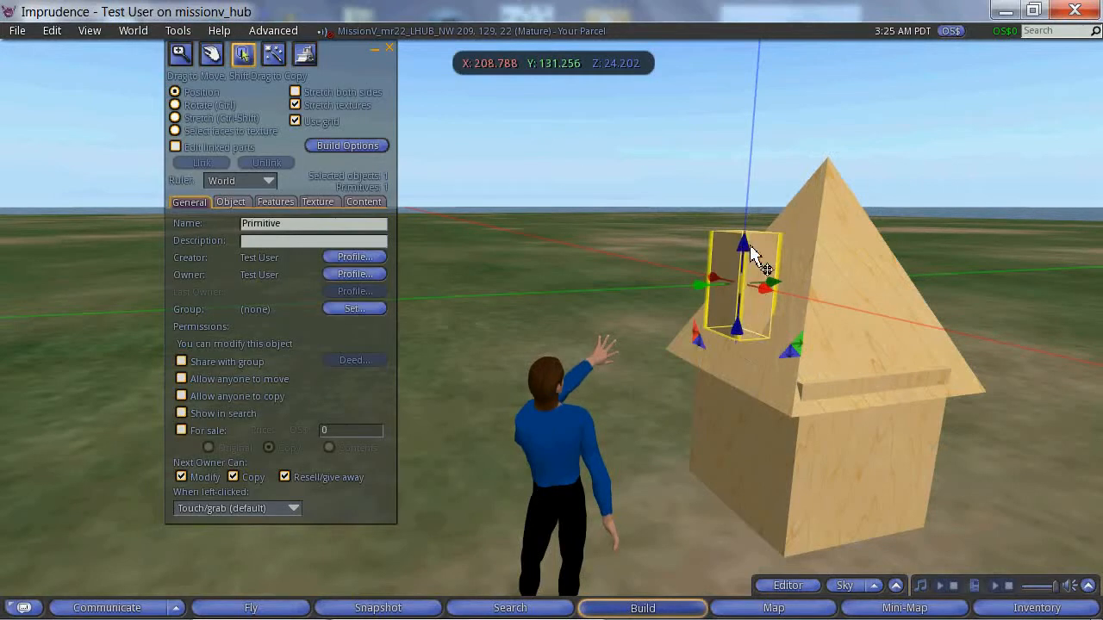
pyautogui.moveTo(746, 250); pyautogui.dragTo(739, 295)
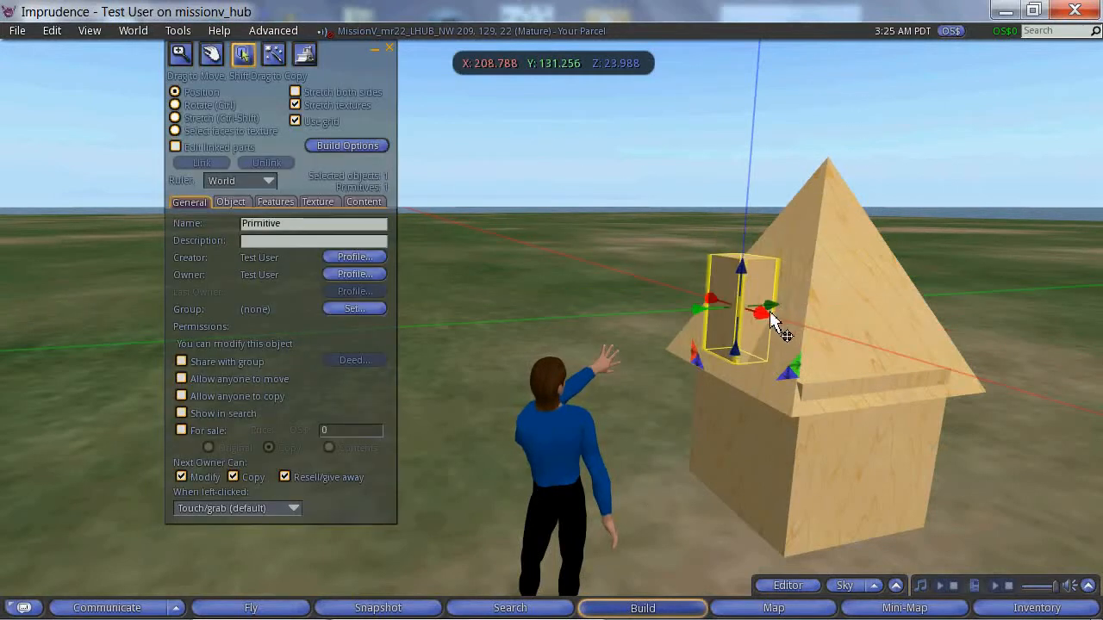
# Step: Select the house body, the roof and the chimney one at a time to check whether they are separate objects
pyautogui.click(780, 374)
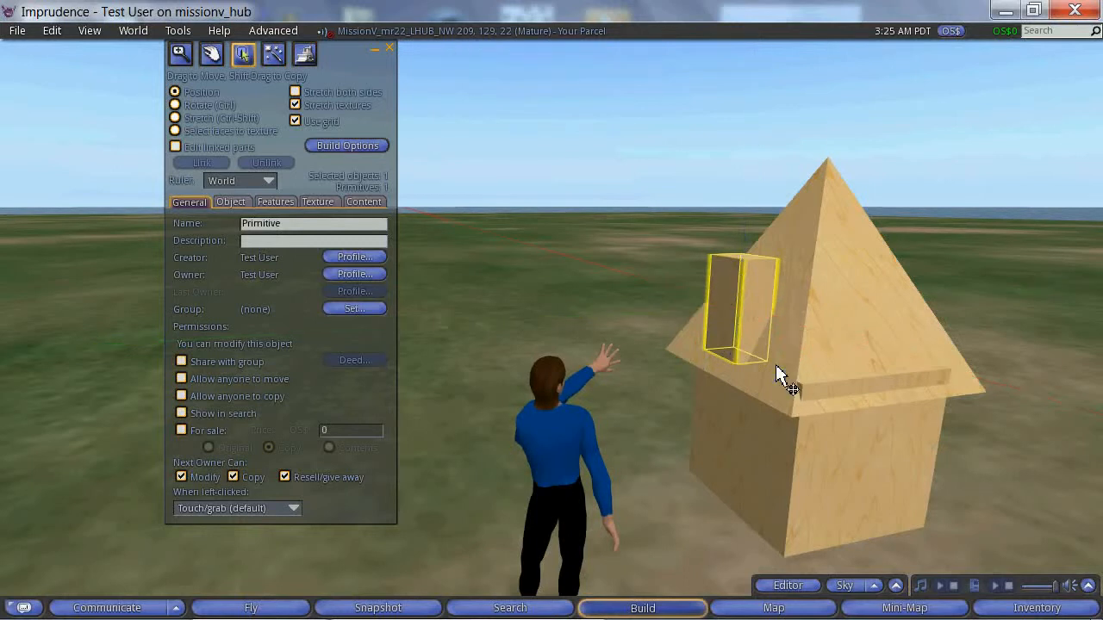
pyautogui.click(767, 465)
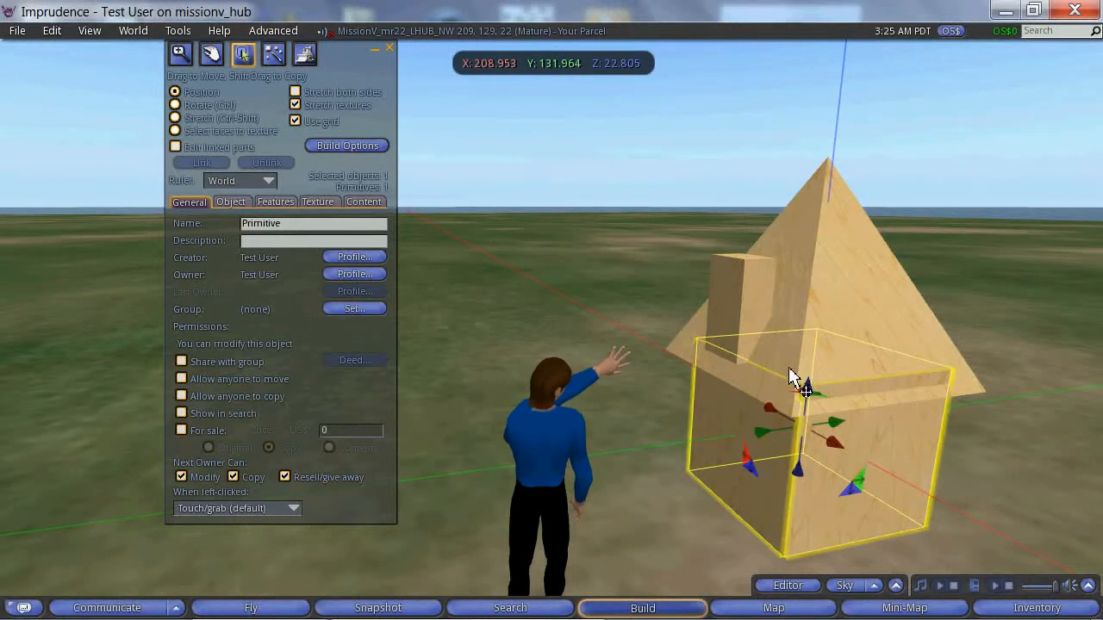
pyautogui.click(827, 322)
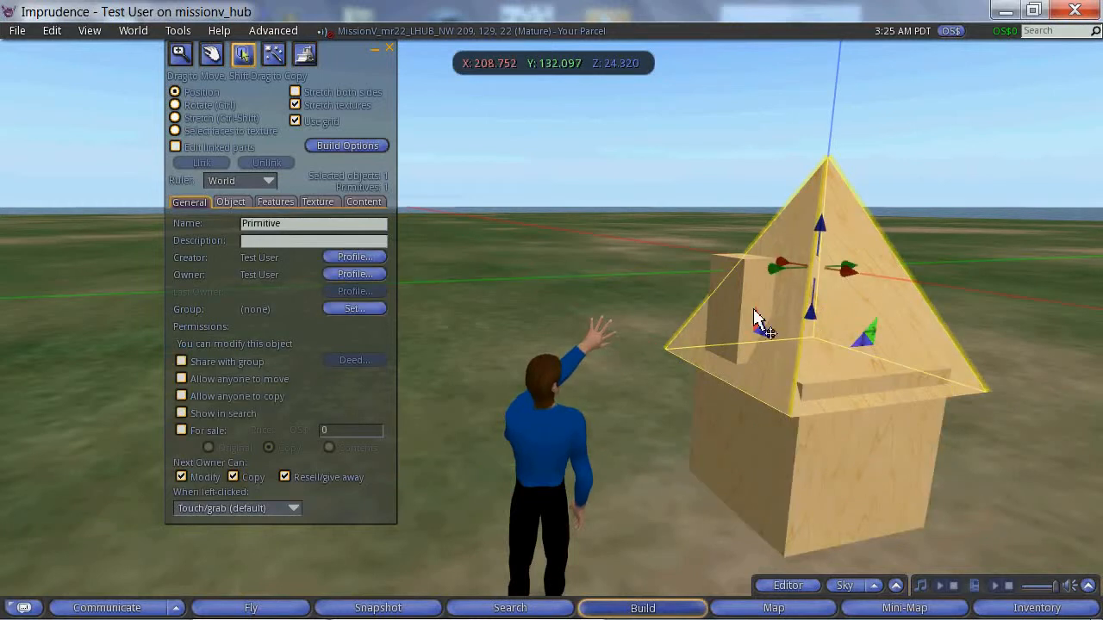
pyautogui.click(739, 314)
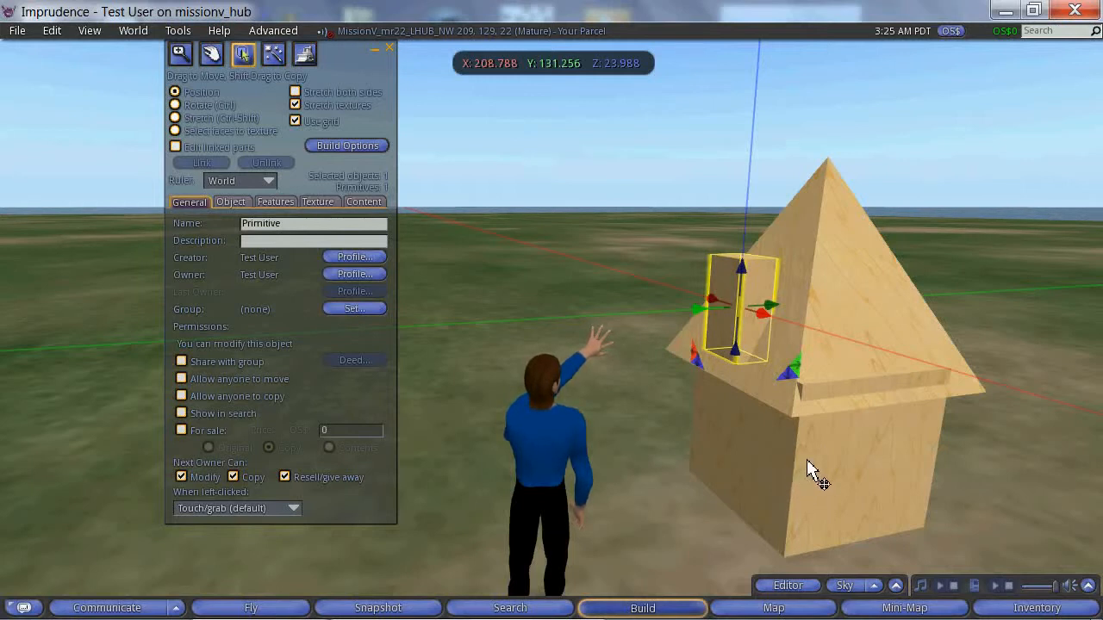
# Step: Link the house body, roof and chimney into one object and name it House
pyautogui.click(780, 508)
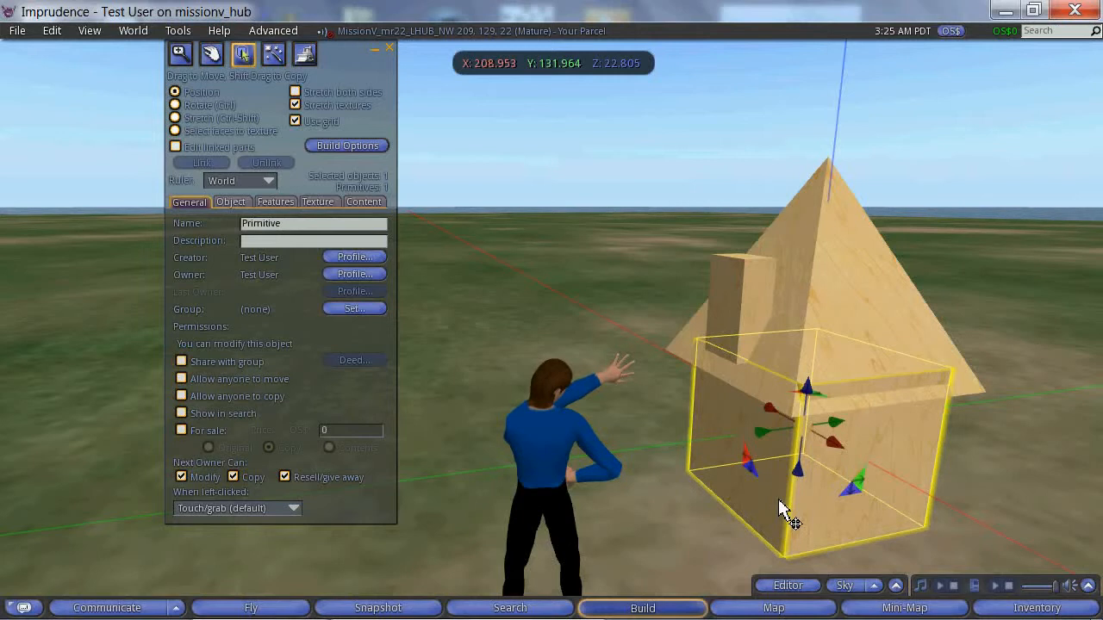
pyautogui.keyDown('shift'); pyautogui.click(837, 273); pyautogui.keyUp('shift')
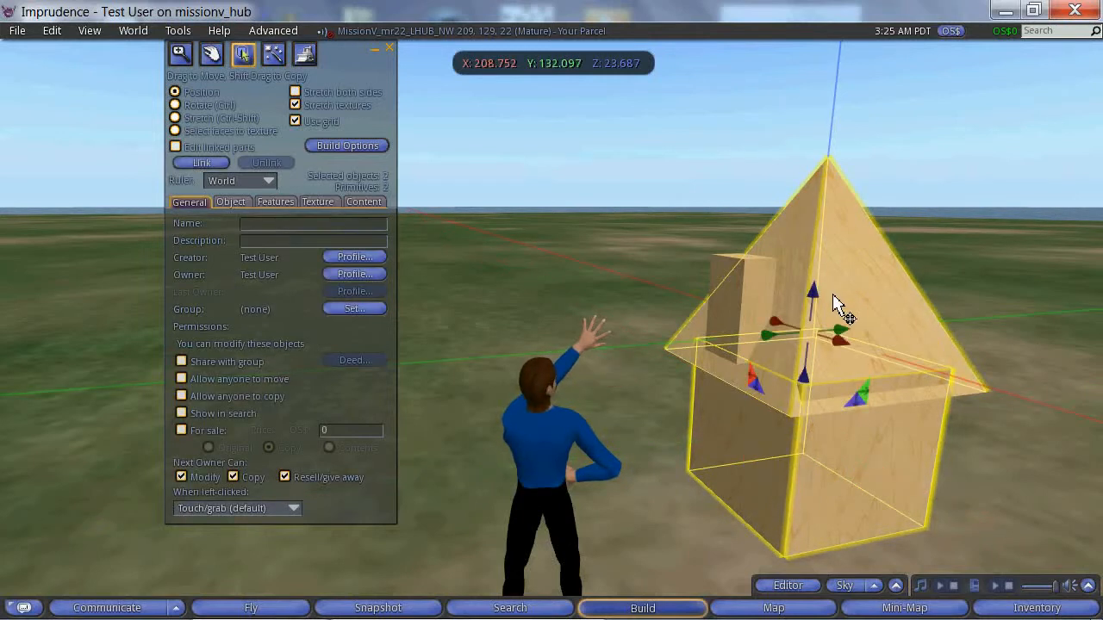
pyautogui.keyDown('shift'); pyautogui.click(758, 312); pyautogui.keyUp('shift')
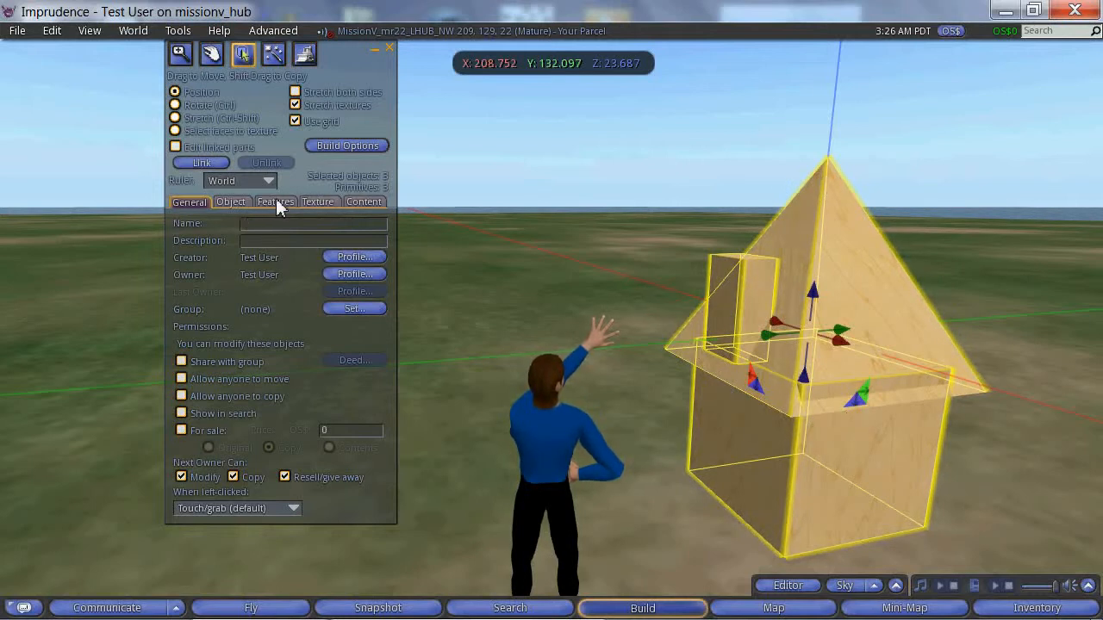
pyautogui.click(205, 165)
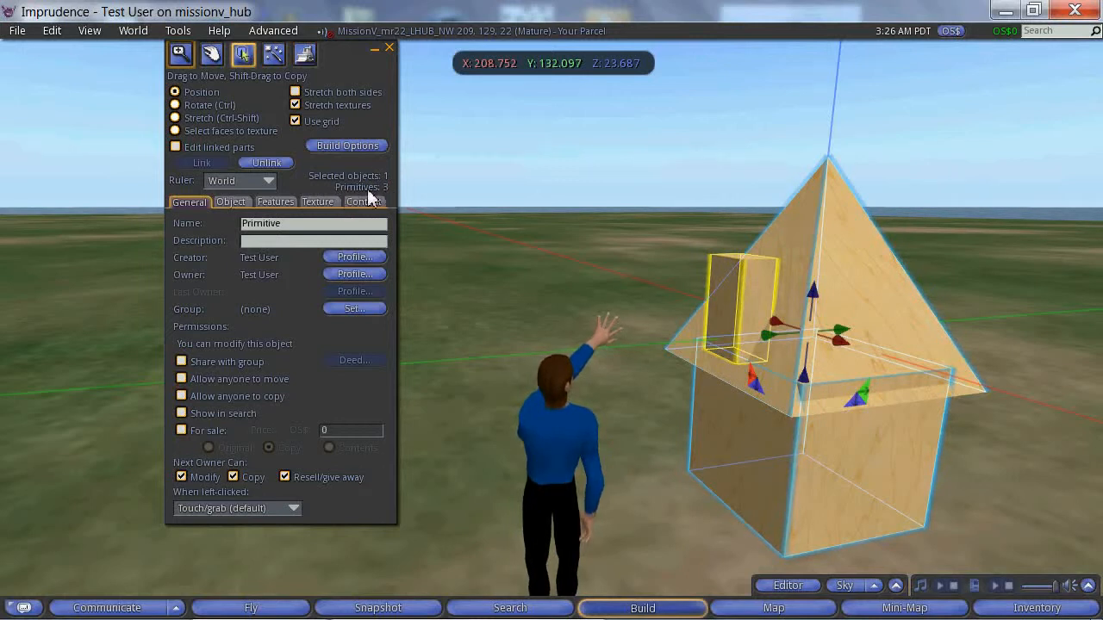
pyautogui.click(334, 232)
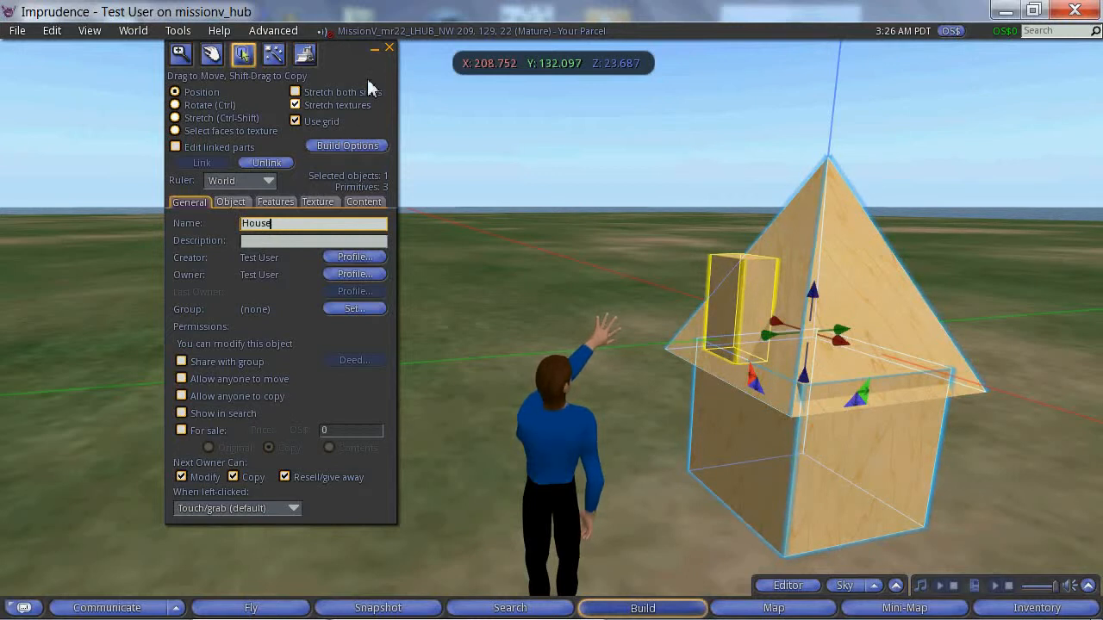
pyautogui.click(389, 48)
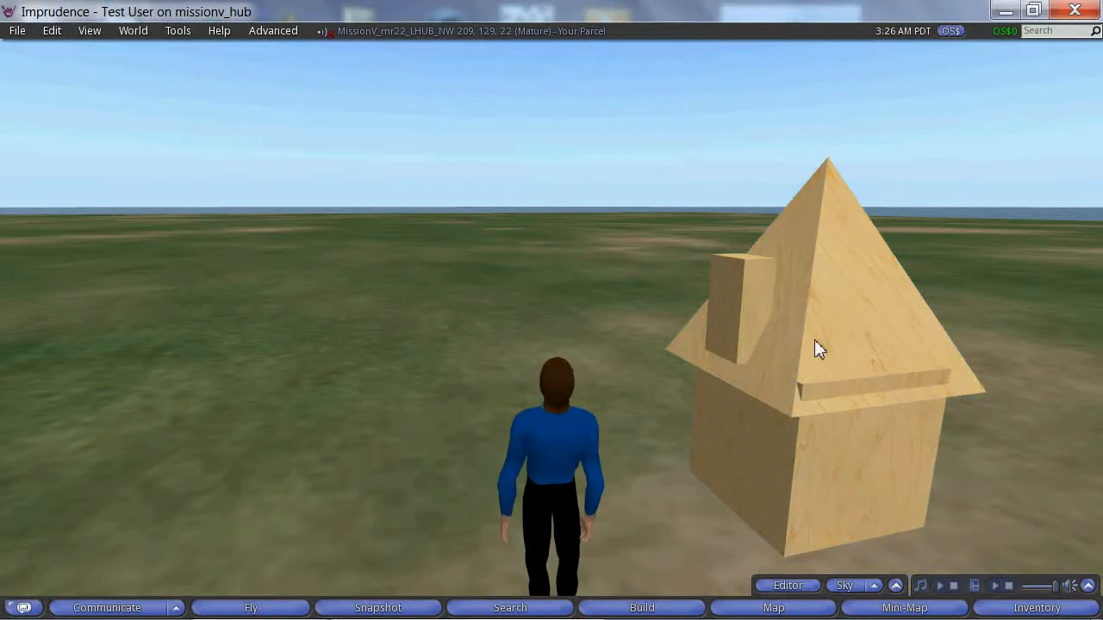
# Step: Edit the linked house and move it in front of the avatar, to about X 207.00, Y 129.78
pyautogui.rightClick(785, 355)
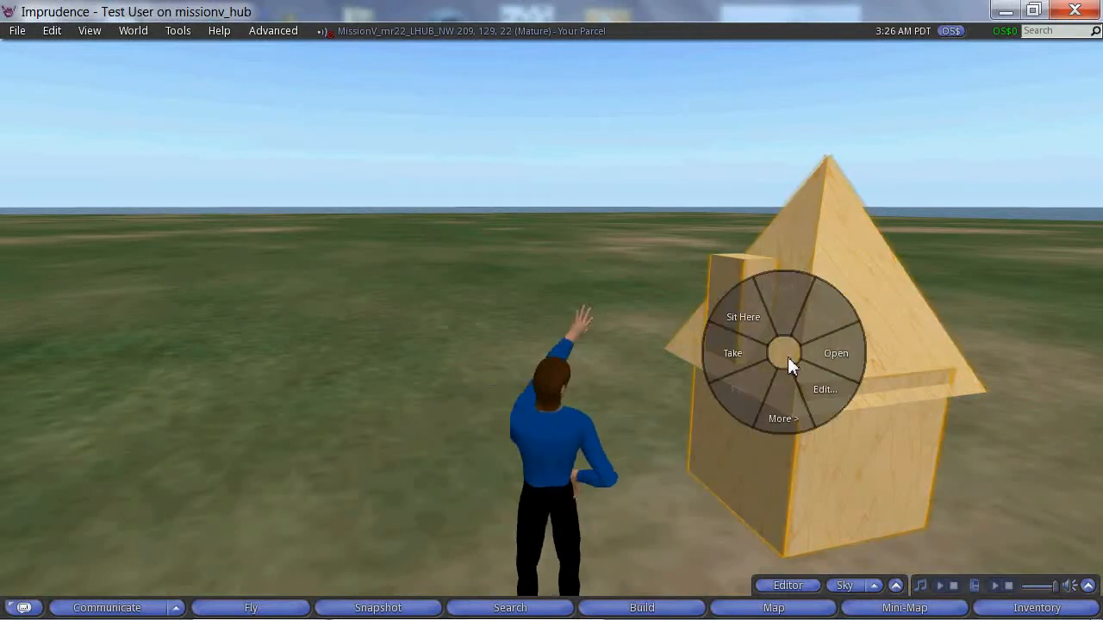
pyautogui.click(811, 390)
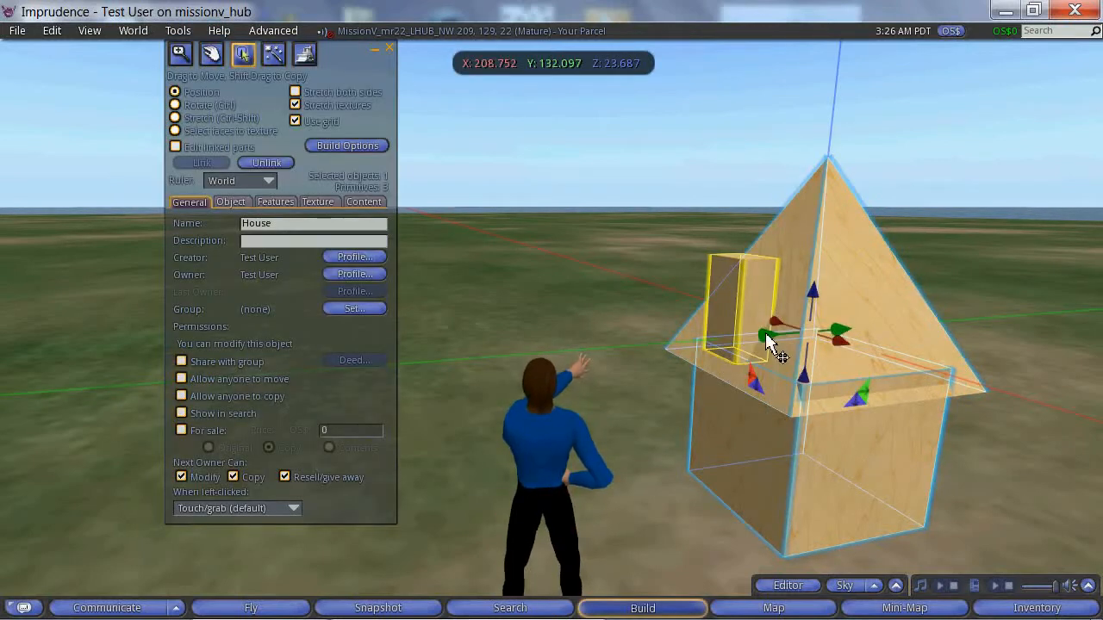
pyautogui.moveTo(769, 340); pyautogui.dragTo(607, 360)
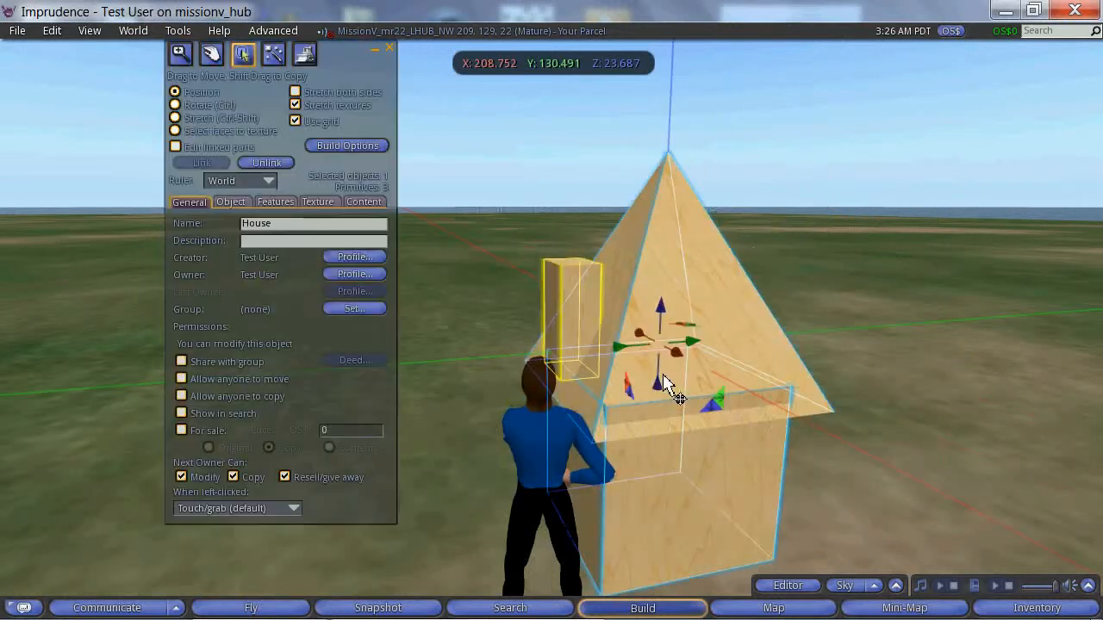
pyautogui.moveTo(677, 357); pyautogui.dragTo(505, 438)
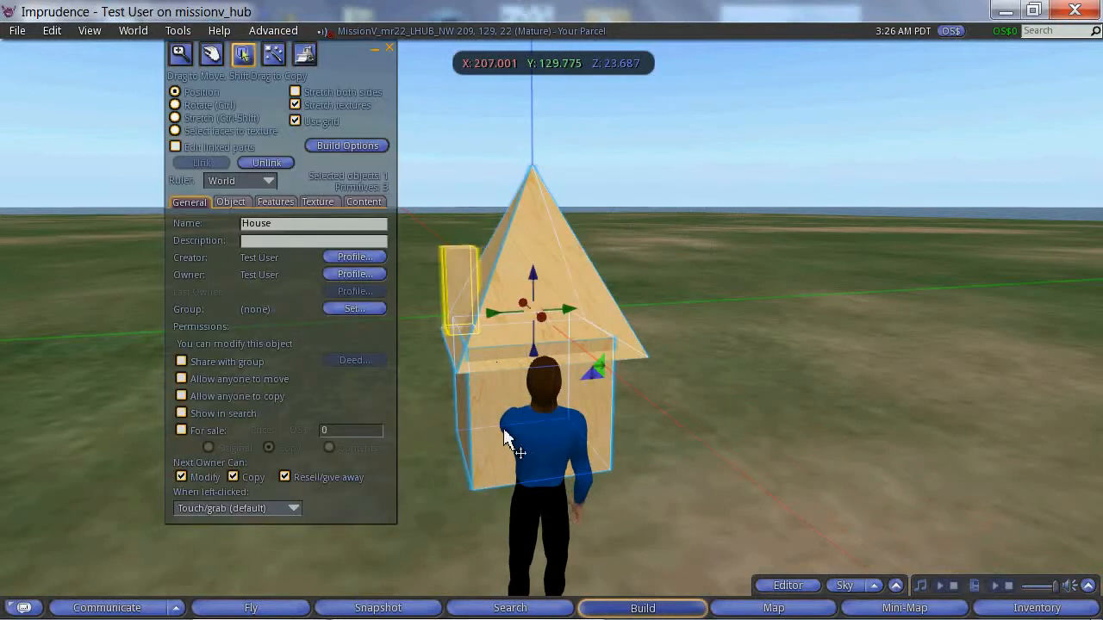
pyautogui.click(388, 48)
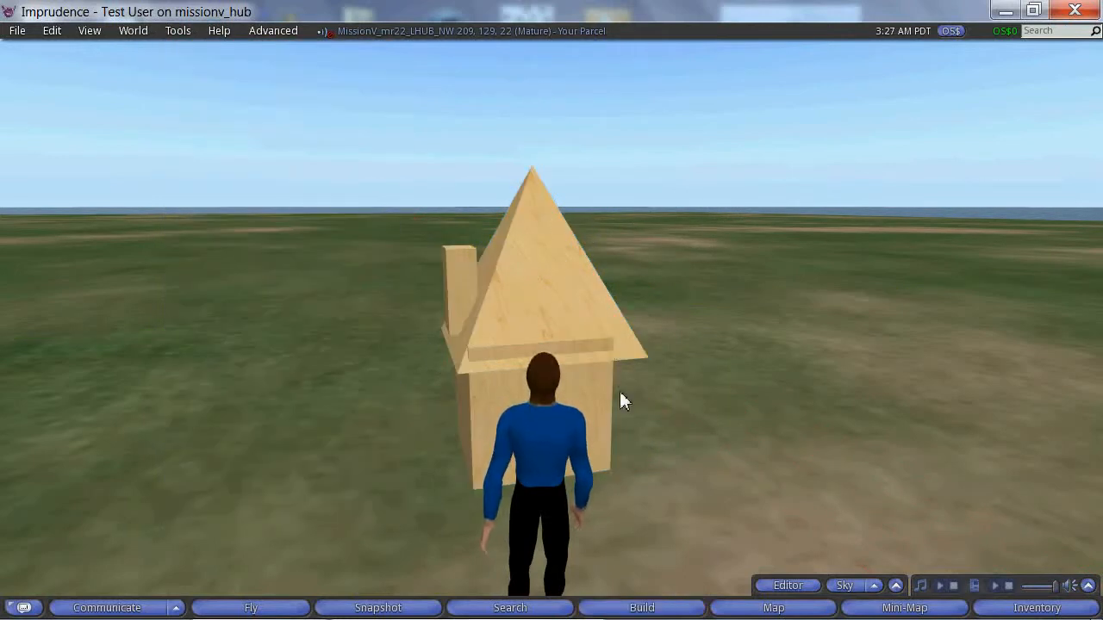
# Step: Open the inventory with the Trash folder collapsed and the Objects folder expanded
pyautogui.click(1049, 610)
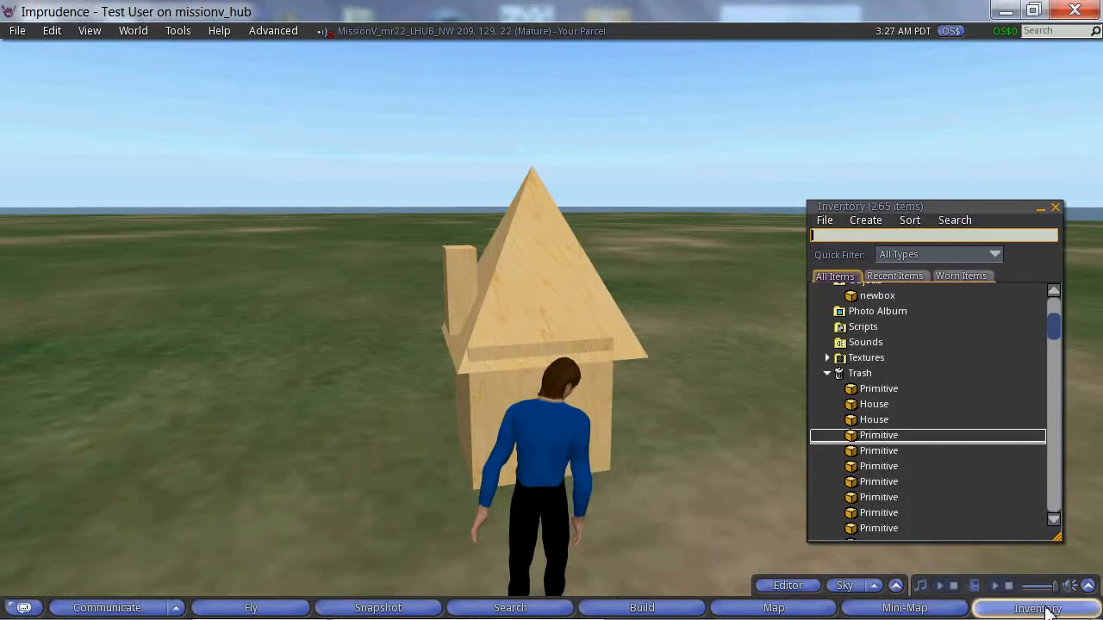
pyautogui.click(832, 374)
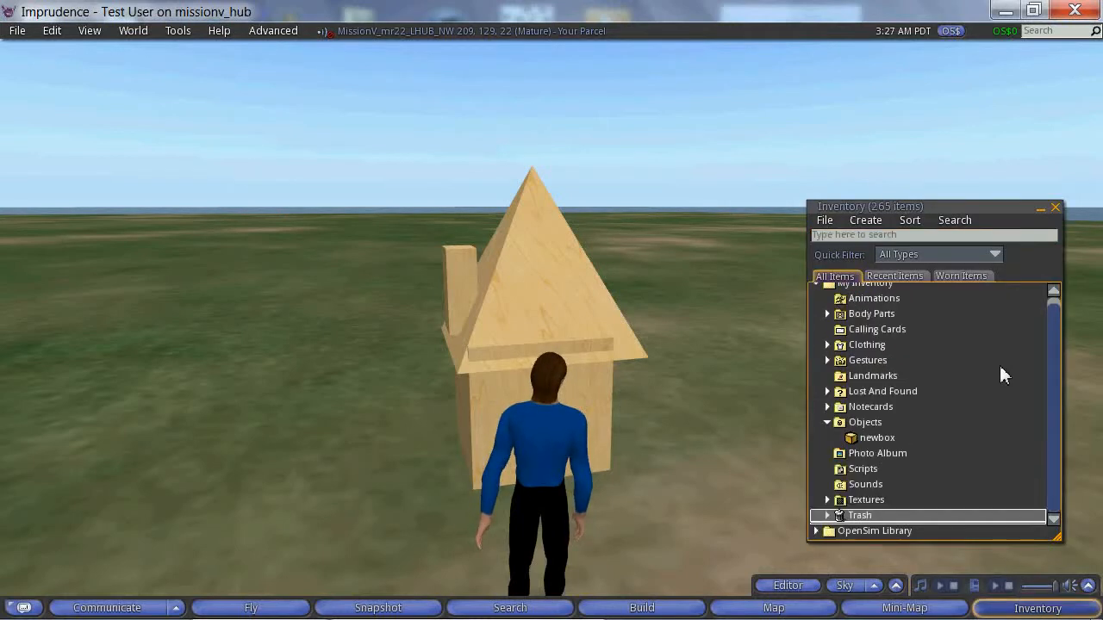
pyautogui.click(828, 429)
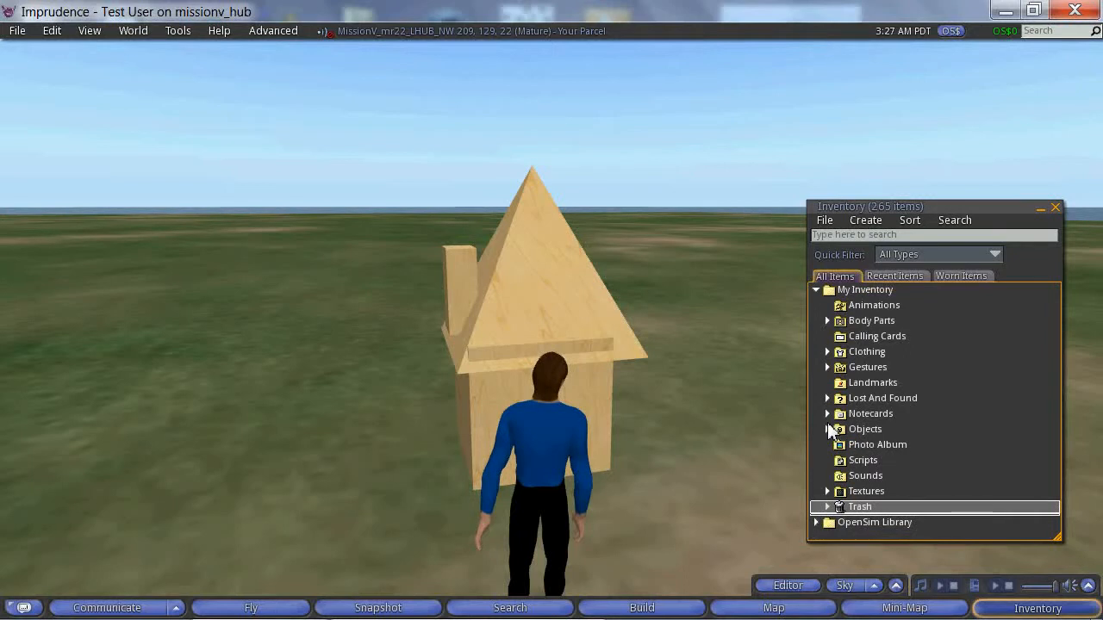
pyautogui.click(828, 421)
pyautogui.click(827, 414)
pyautogui.click(827, 429)
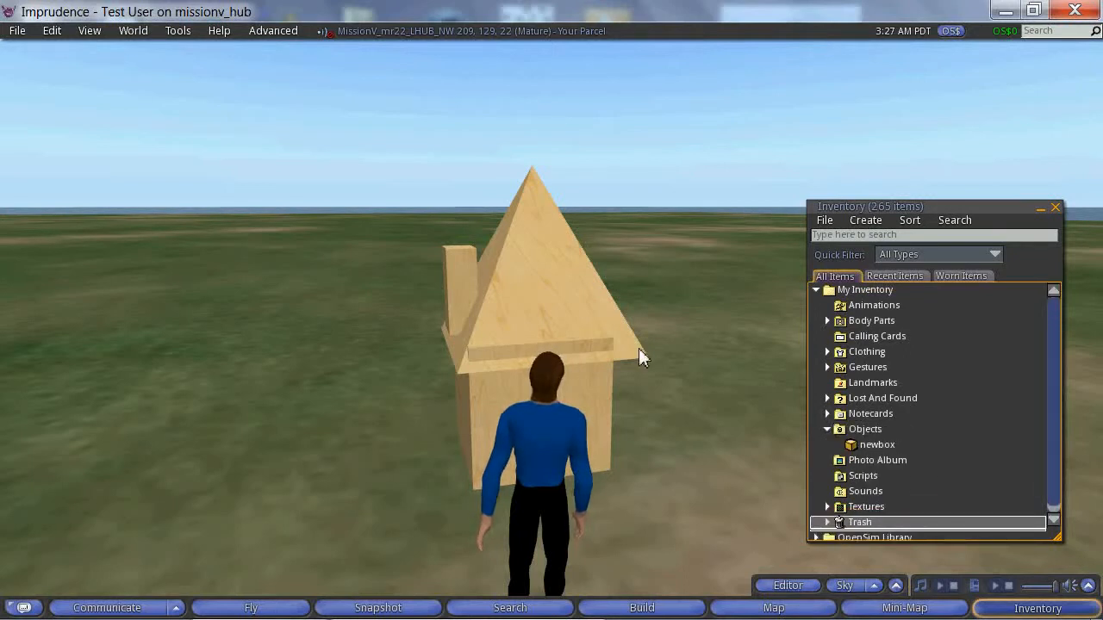
# Step: Take the linked house into the inventory and place House from the Objects folder back on the ground, ahead and to the avatar's right
pyautogui.rightClick(521, 351)
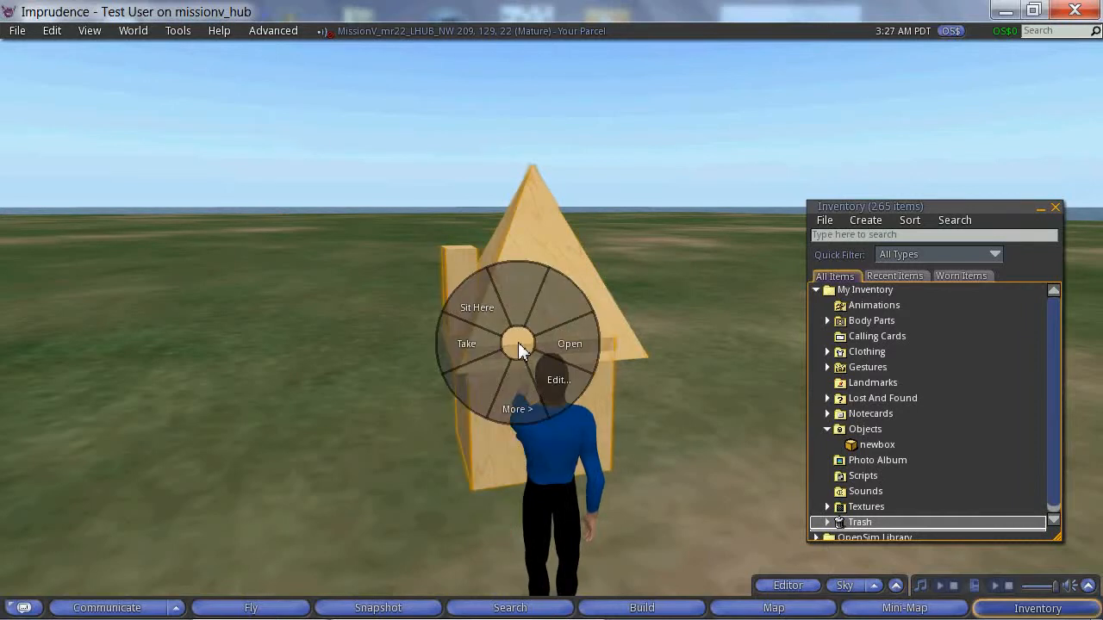
pyautogui.click(468, 349)
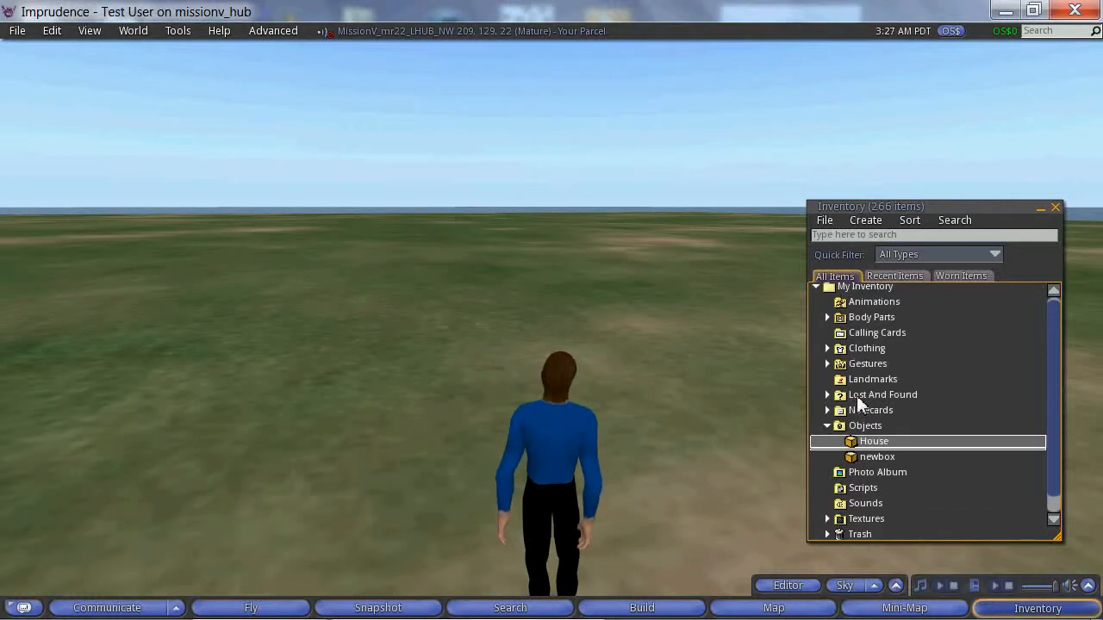
pyautogui.click(868, 457)
pyautogui.click(875, 443)
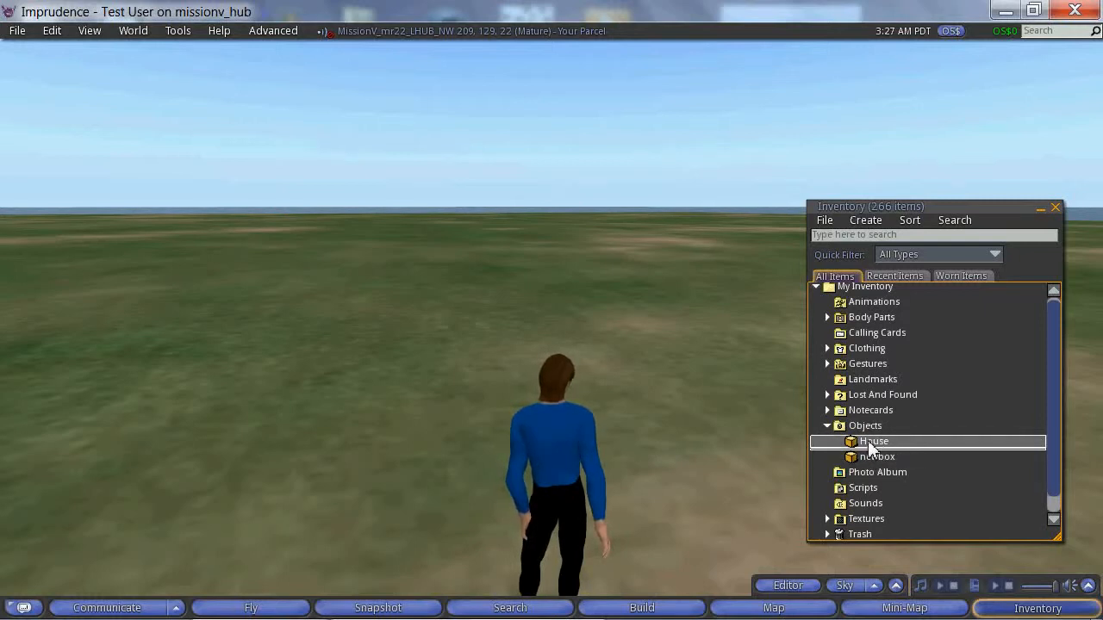
pyautogui.moveTo(870, 448); pyautogui.dragTo(645, 414)
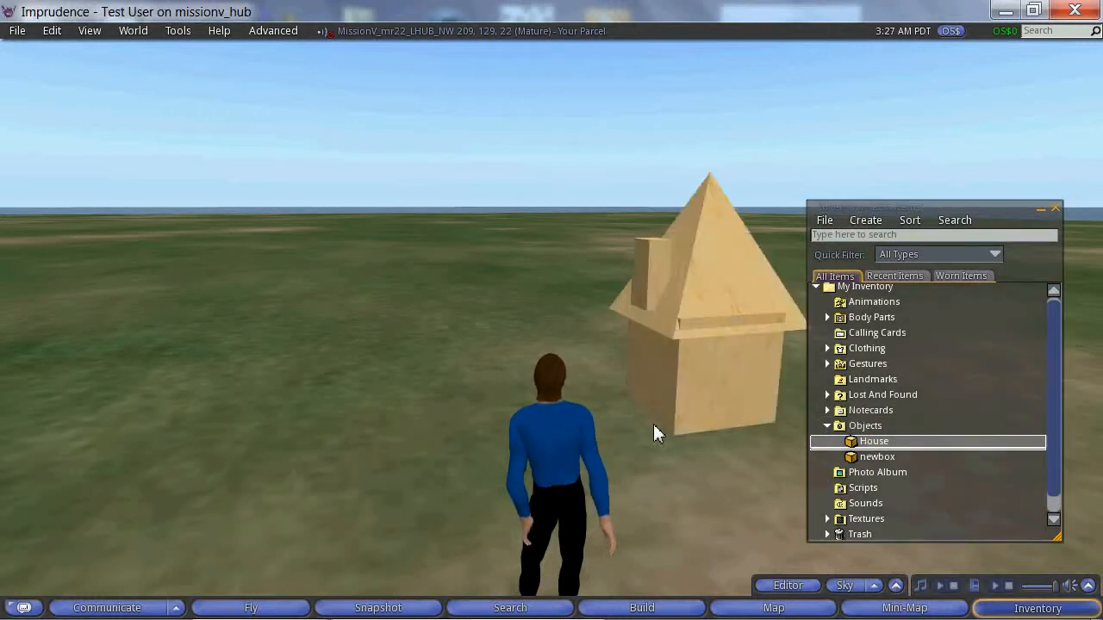
# Step: Open the placed house for editing to check whether its parts are still linked, and deselect it
pyautogui.rightClick(715, 317)
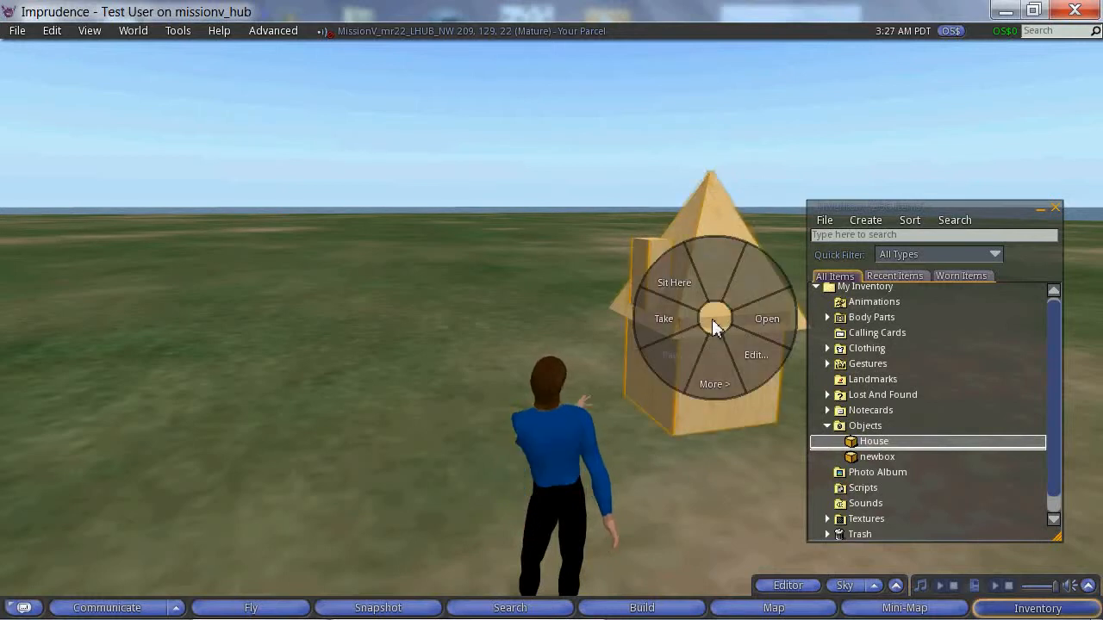
pyautogui.click(719, 419)
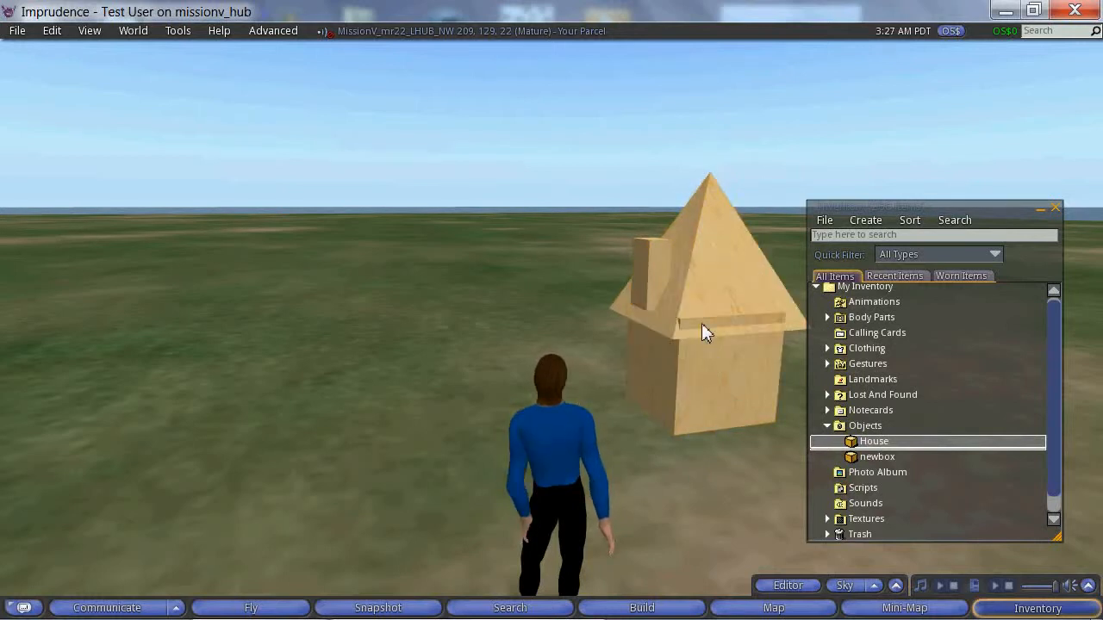
pyautogui.rightClick(702, 323)
pyautogui.click(729, 369)
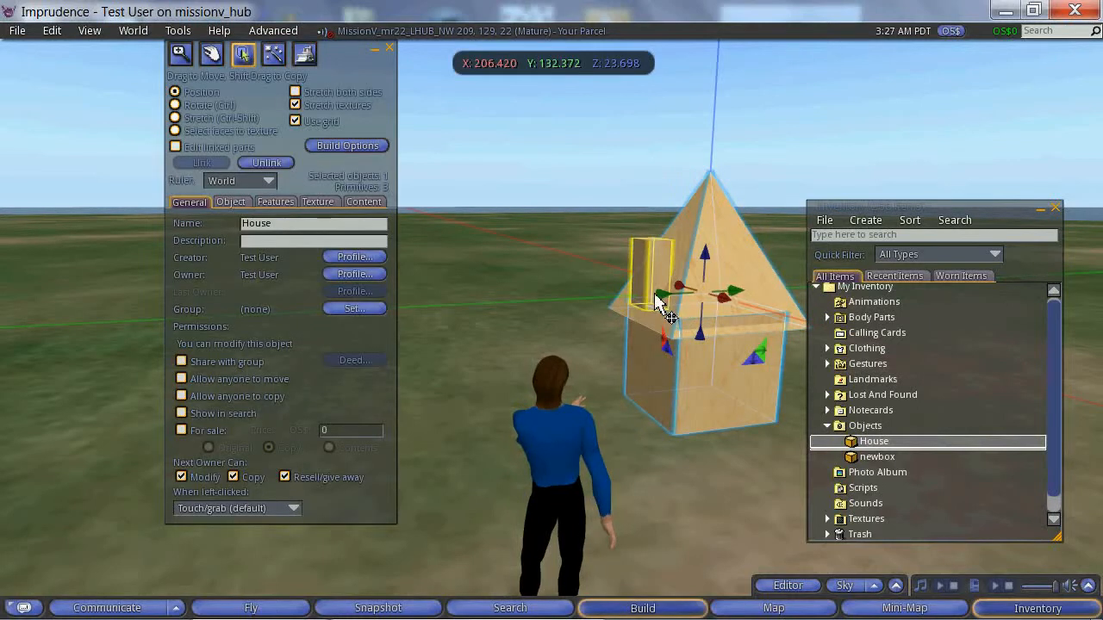
pyautogui.click(657, 303)
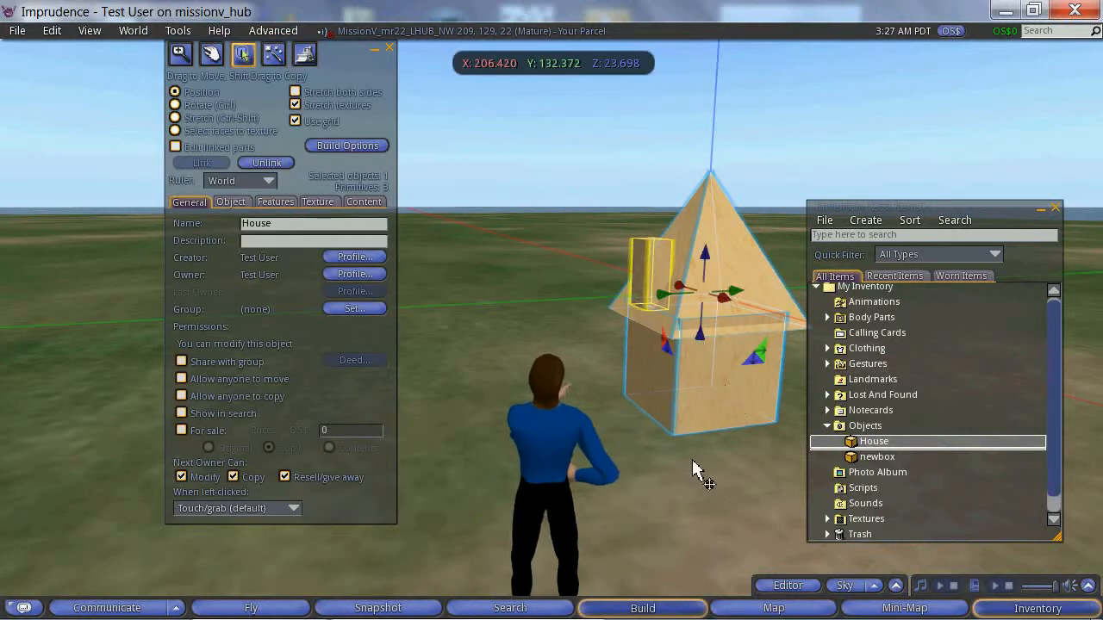
pyautogui.click(699, 459)
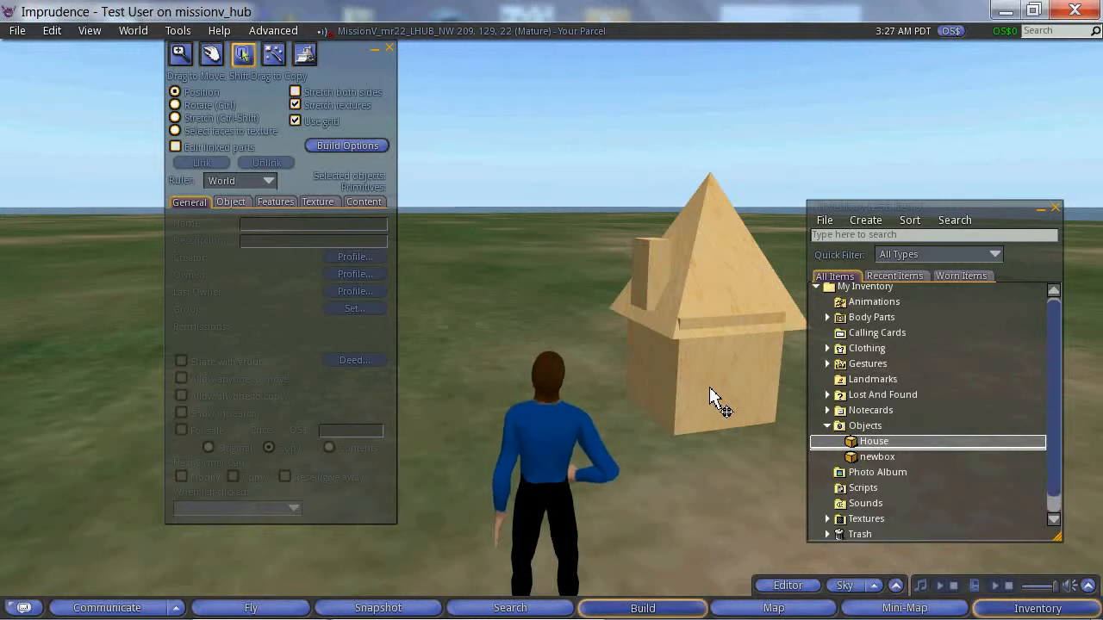
# Step: Delete the House item from the inventory's Objects folder
pyautogui.click(866, 442)
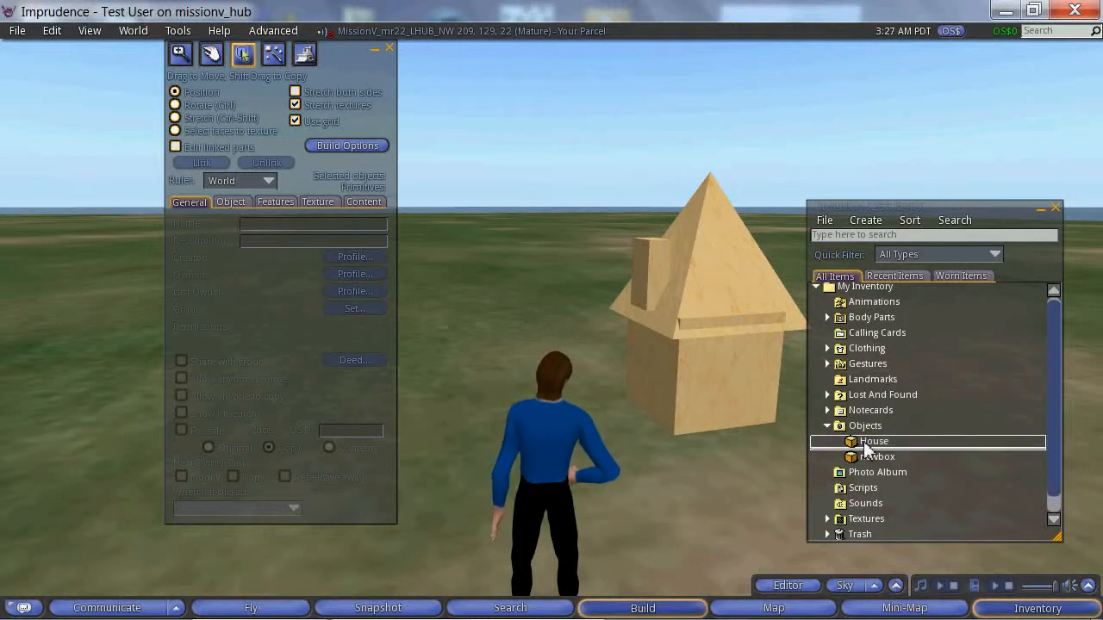
pyautogui.rightClick(865, 448)
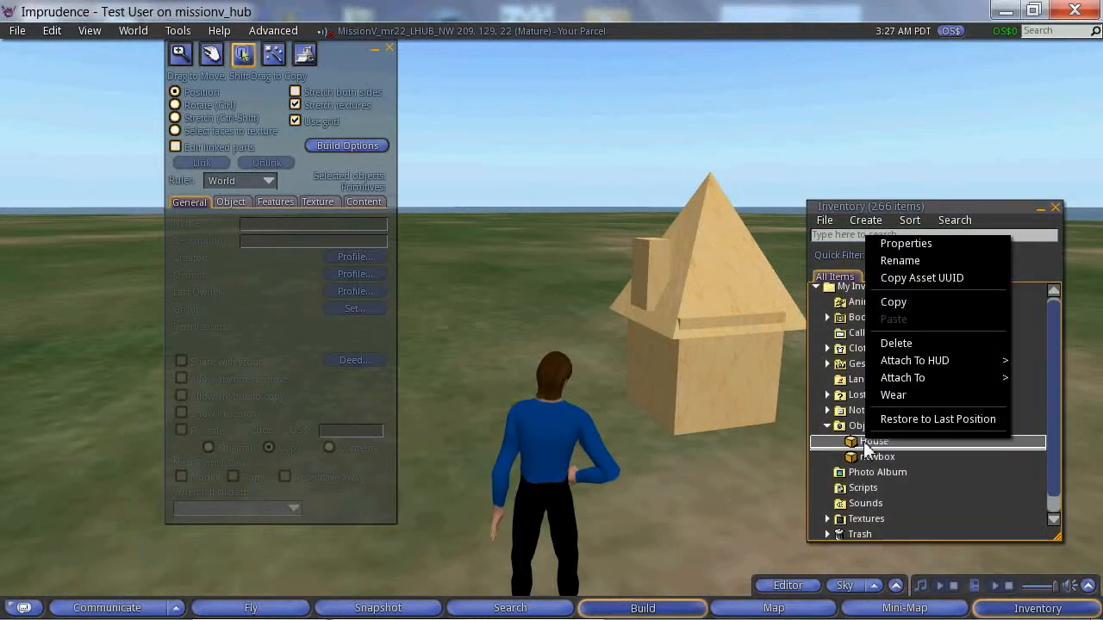
pyautogui.click(896, 344)
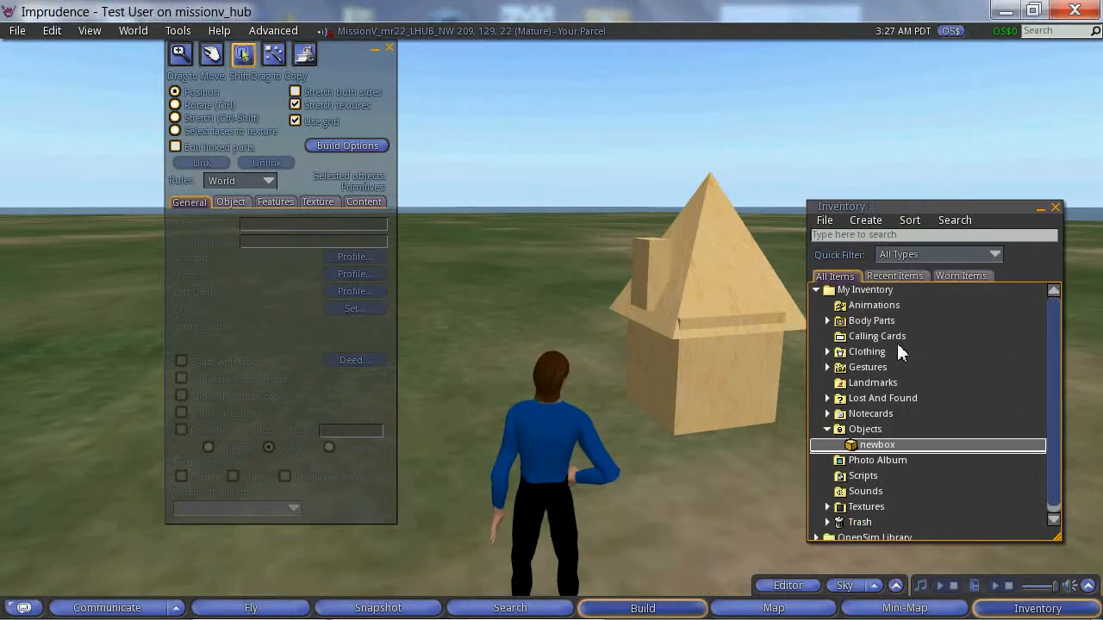
# Step: Close the build editor, take a copy of the house into the inventory and select the copied House item in the Objects folder
pyautogui.click(732, 405)
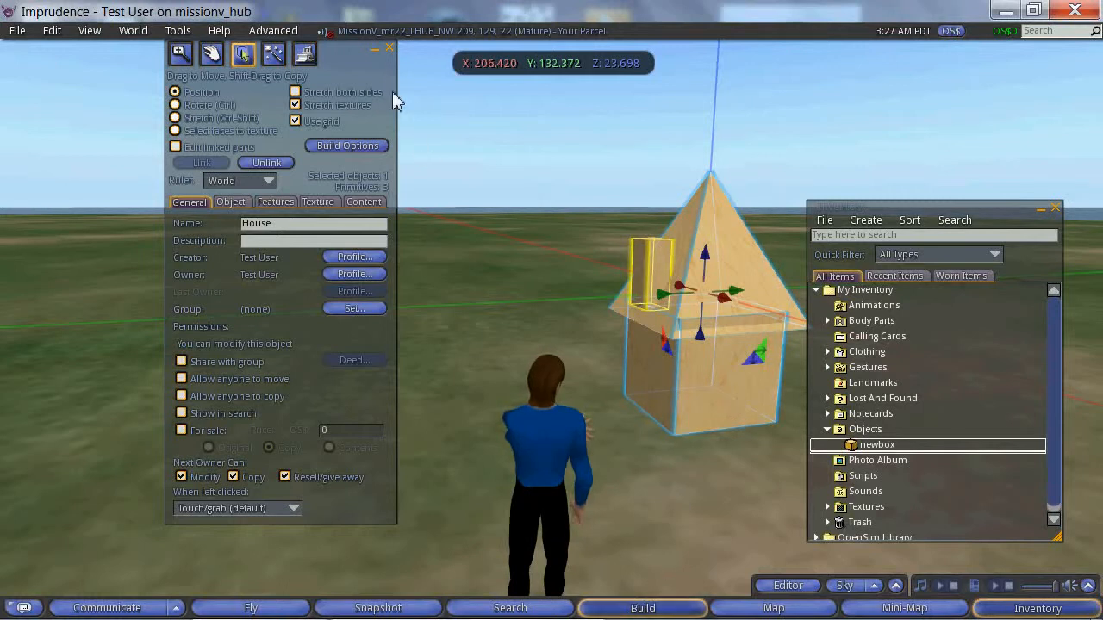
pyautogui.click(390, 48)
pyautogui.rightClick(706, 376)
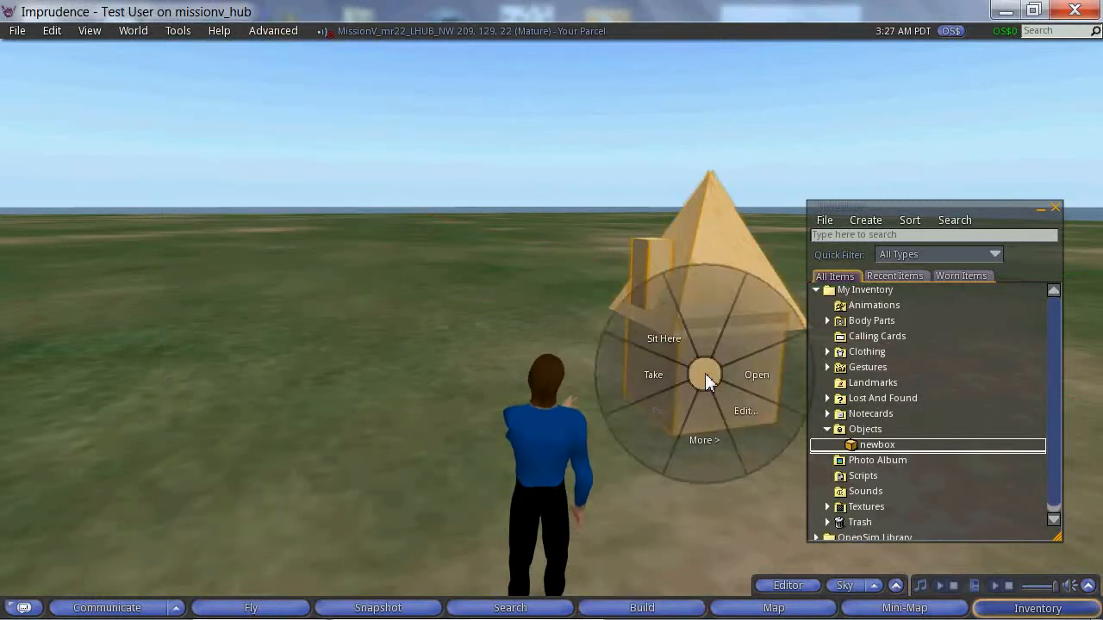
pyautogui.click(707, 435)
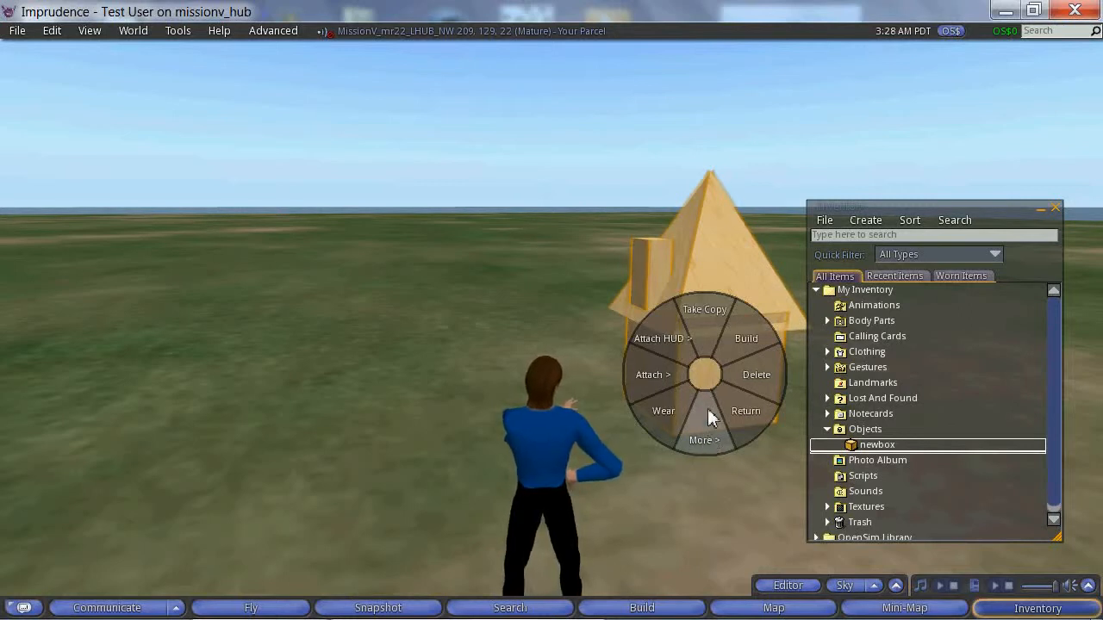
pyautogui.click(703, 315)
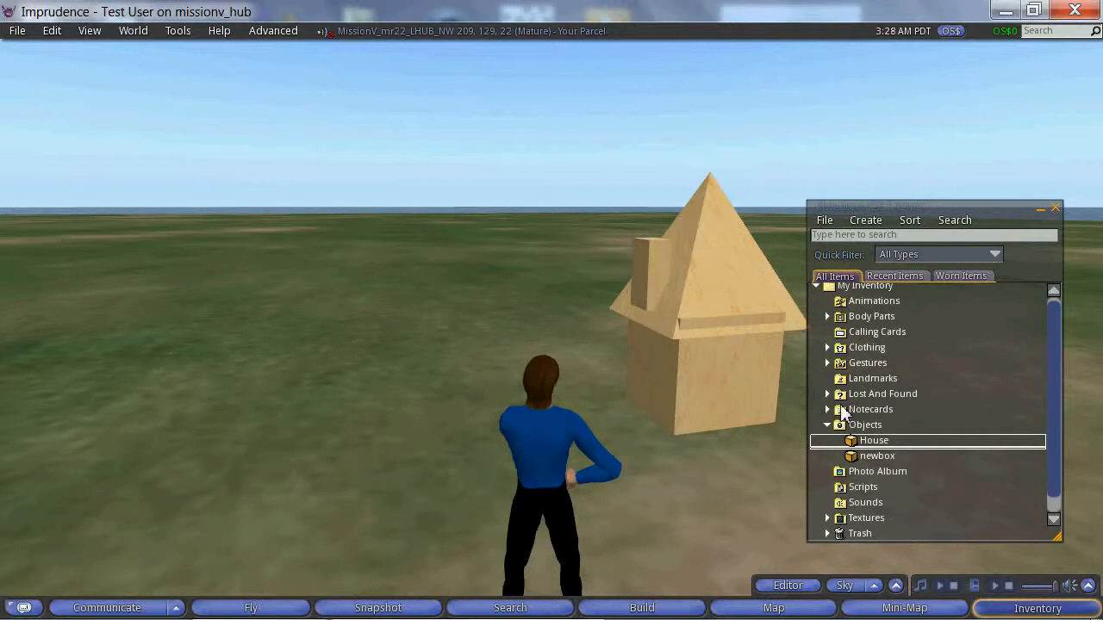
pyautogui.click(865, 441)
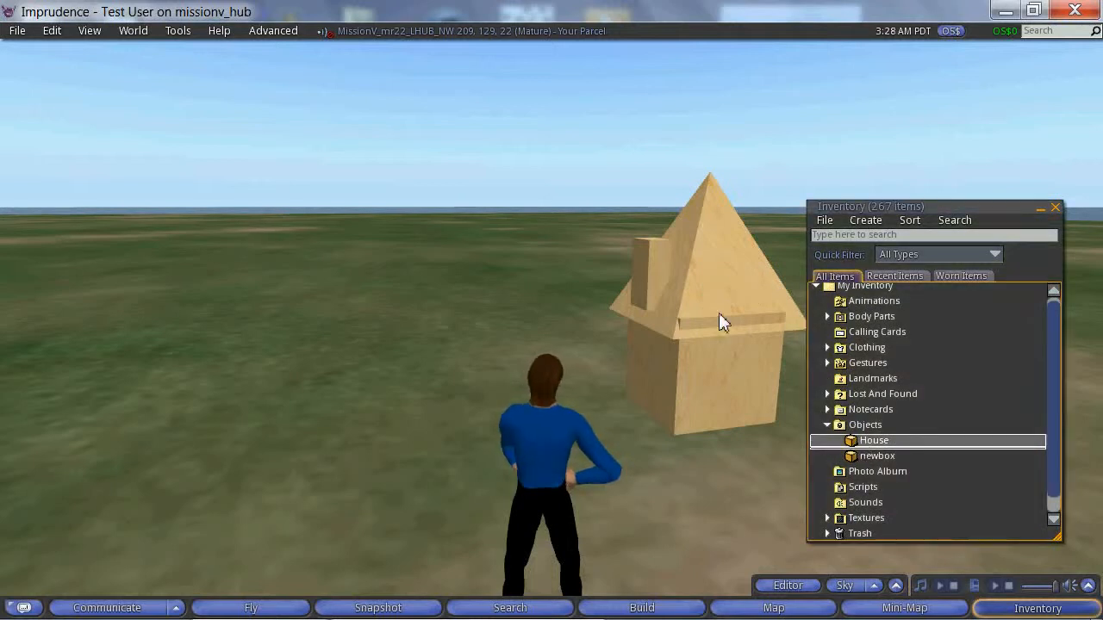
pyautogui.click(716, 356)
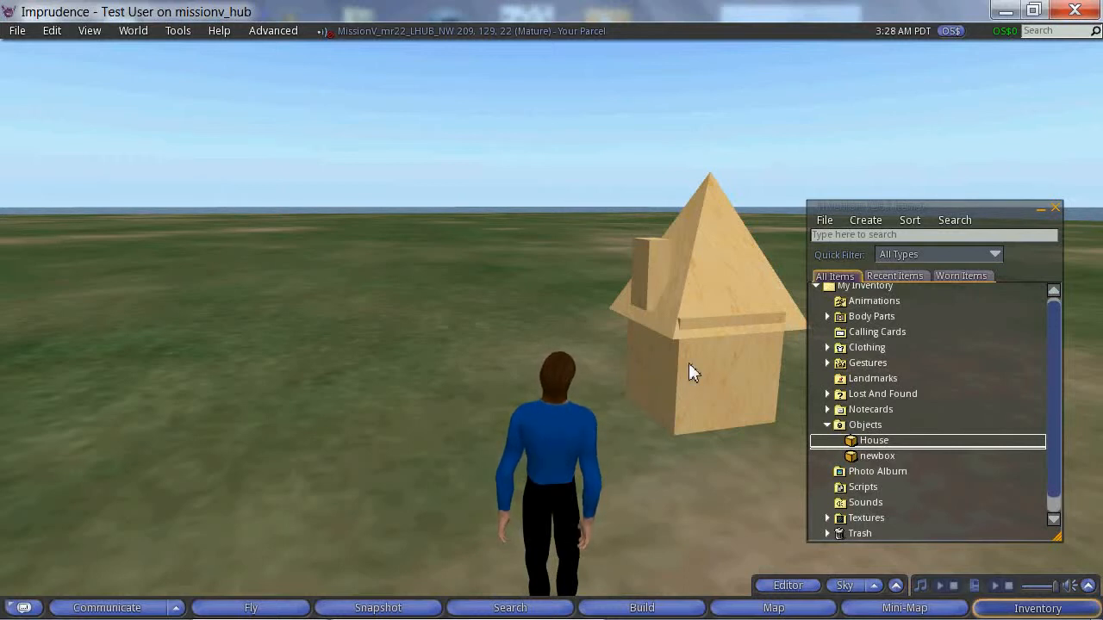
pyautogui.click(19, 31)
pyautogui.click(232, 319)
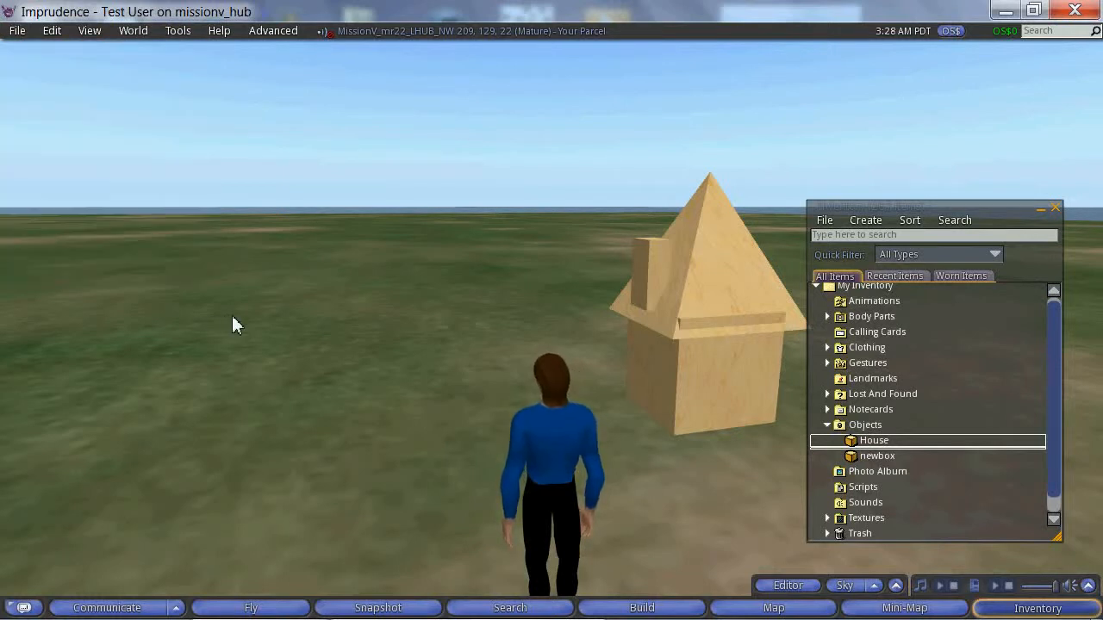